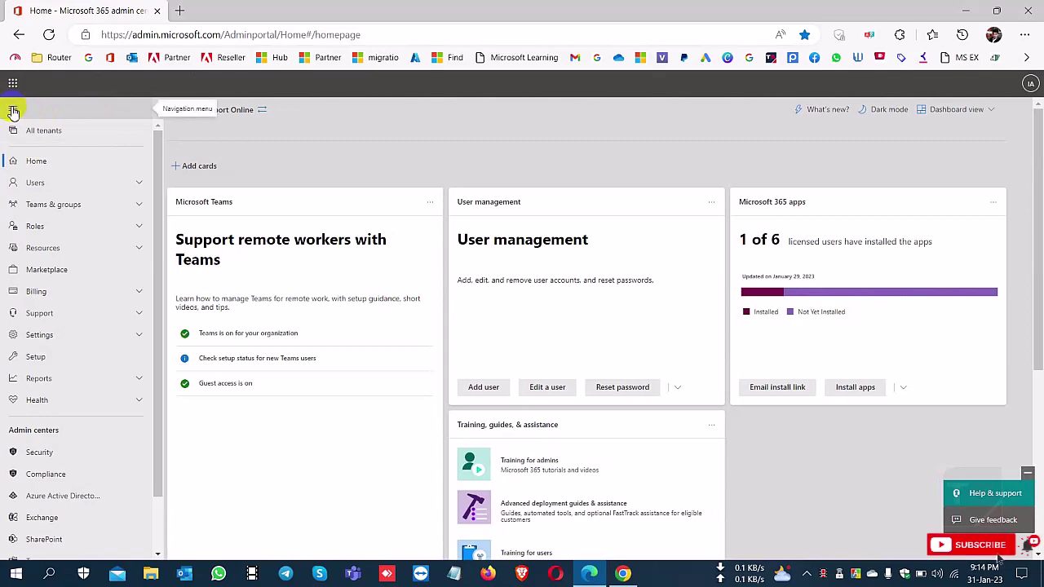
- Open Support > New service request from the admin center's left navigation
click(13, 112)
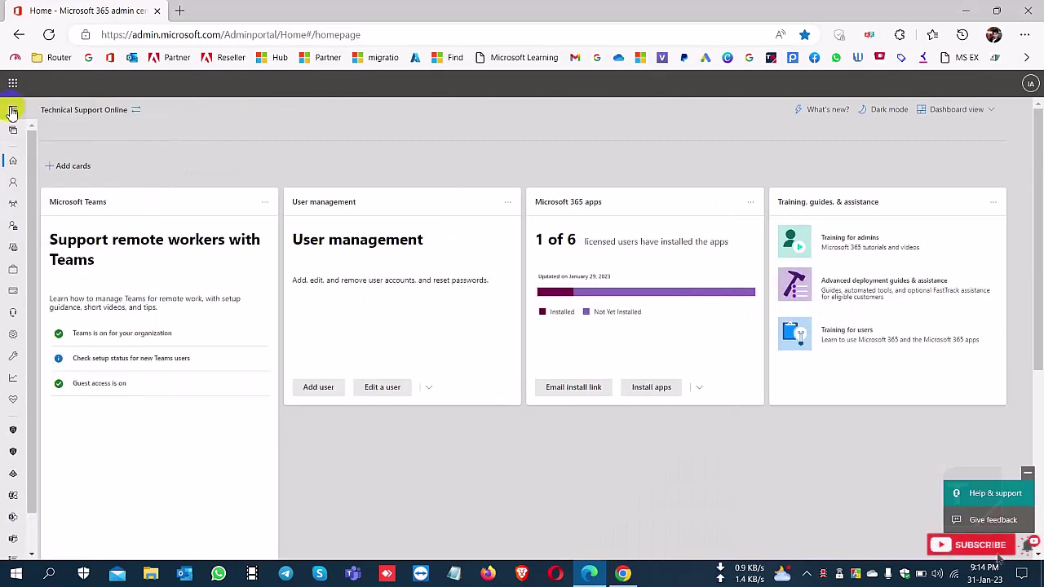
click(16, 110)
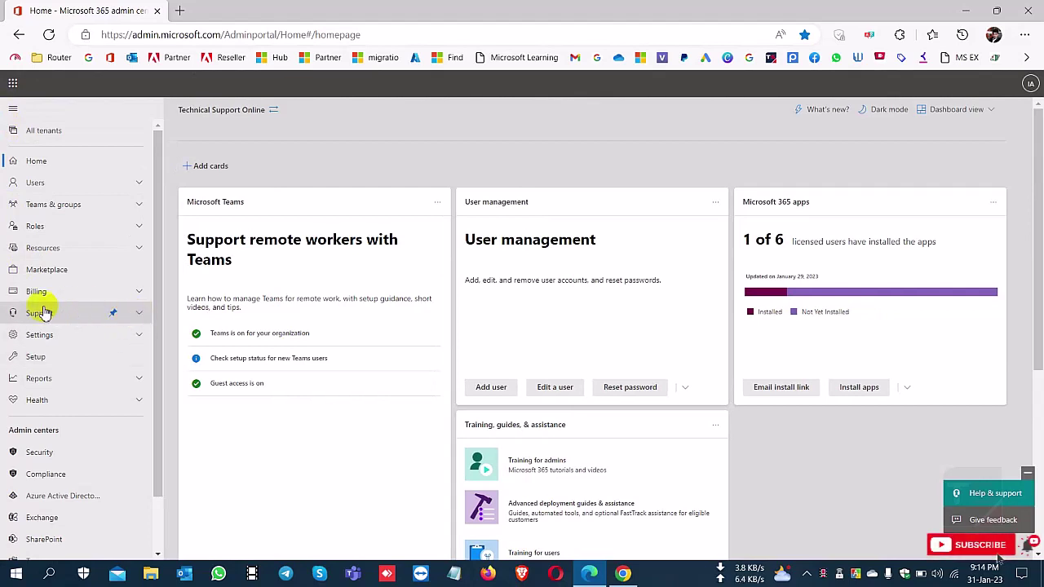
click(143, 316)
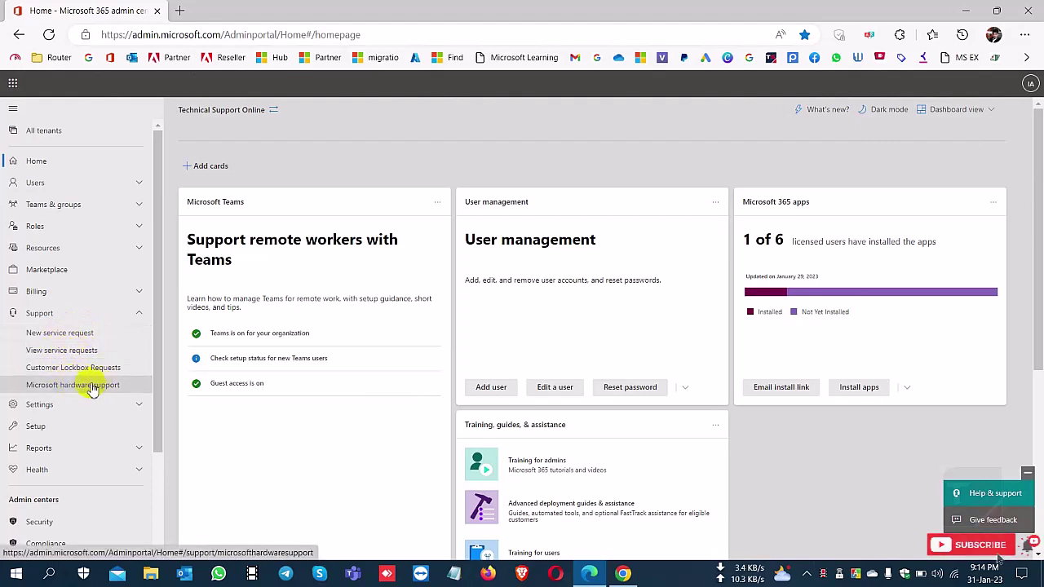
click(65, 332)
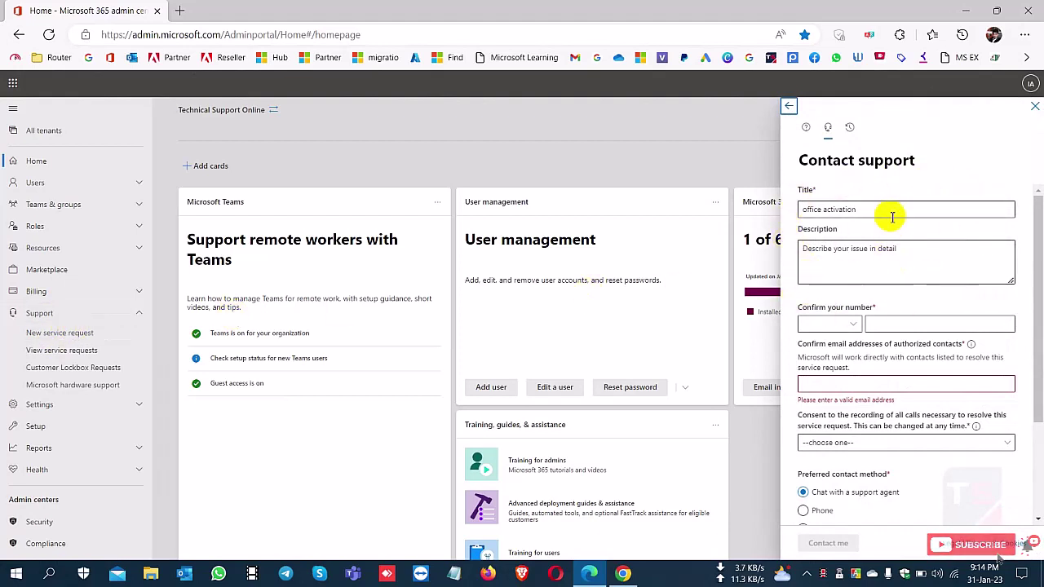
- Retitle the request 'Office activation Problem' and describe it as 'cannot activate office 365'
click(846, 210)
drag(846, 210, 781, 216)
key(BackSpace)
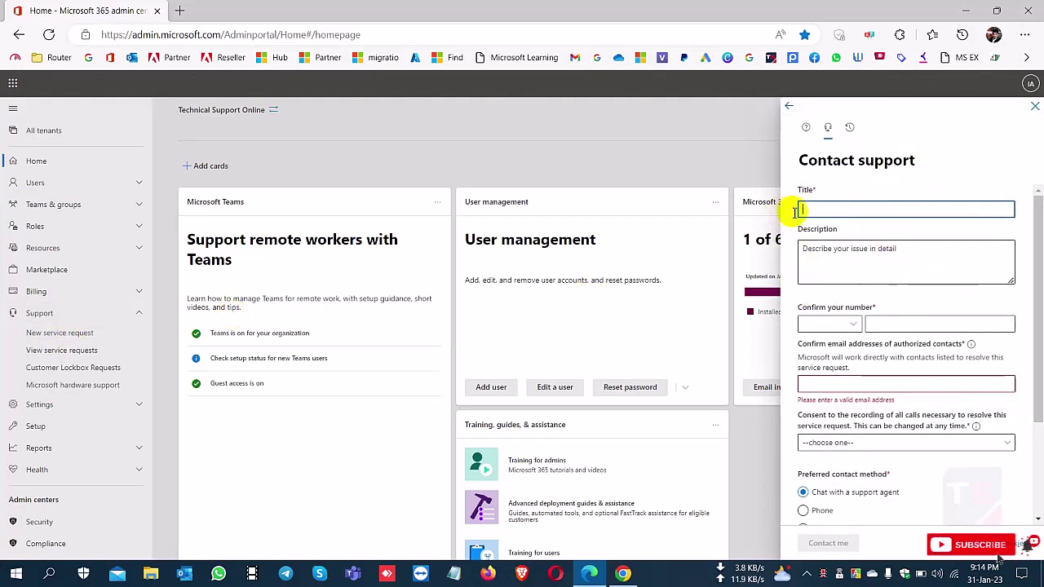
text(Office activation Problem)
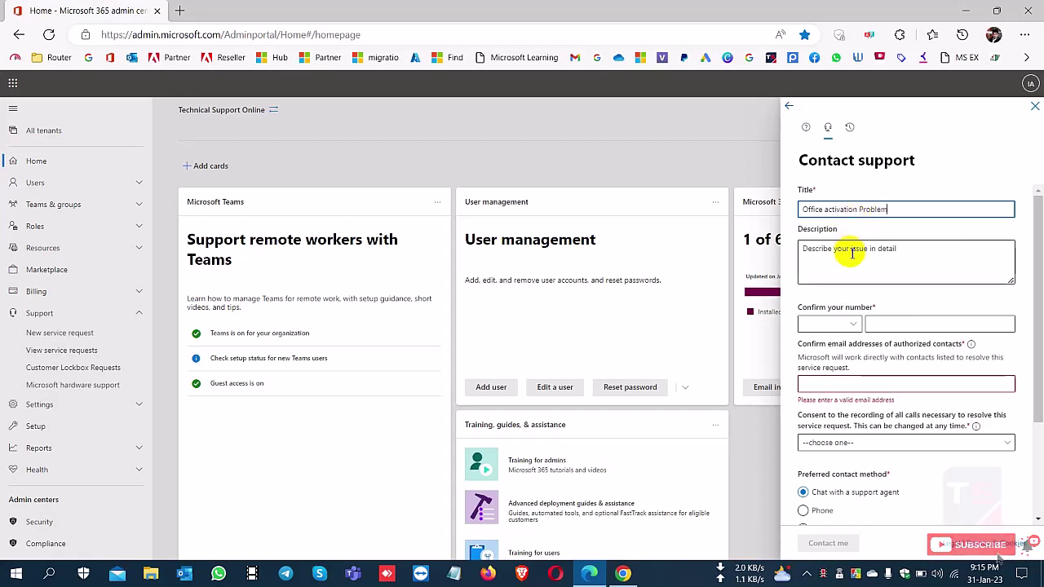
click(851, 257)
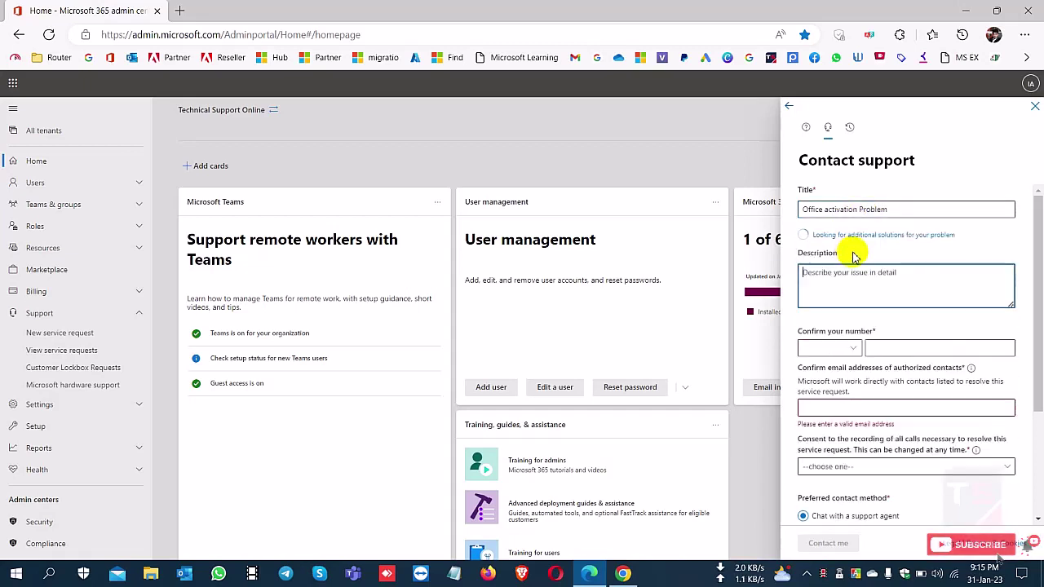
drag(900, 210, 799, 210)
click(832, 256)
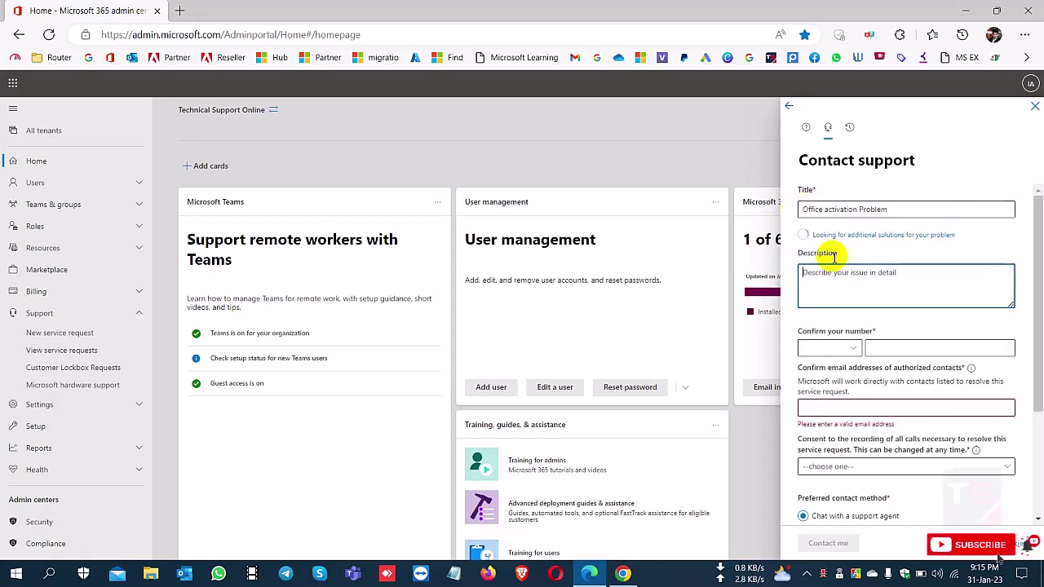
text(cannot activate office 365)
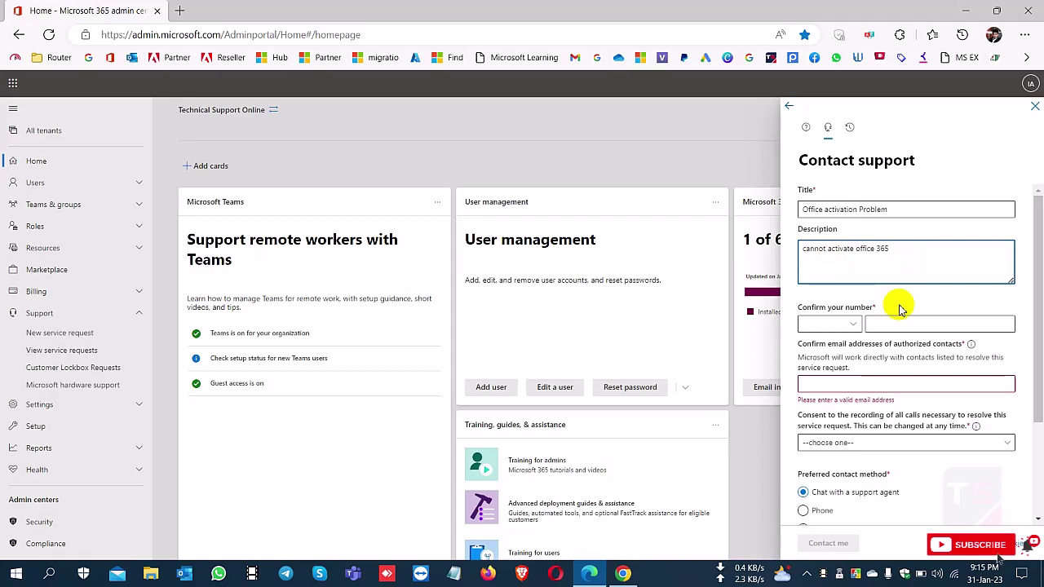
- Select the +880 Bangladesh country code and enter the authorized contact's e-mail
click(855, 324)
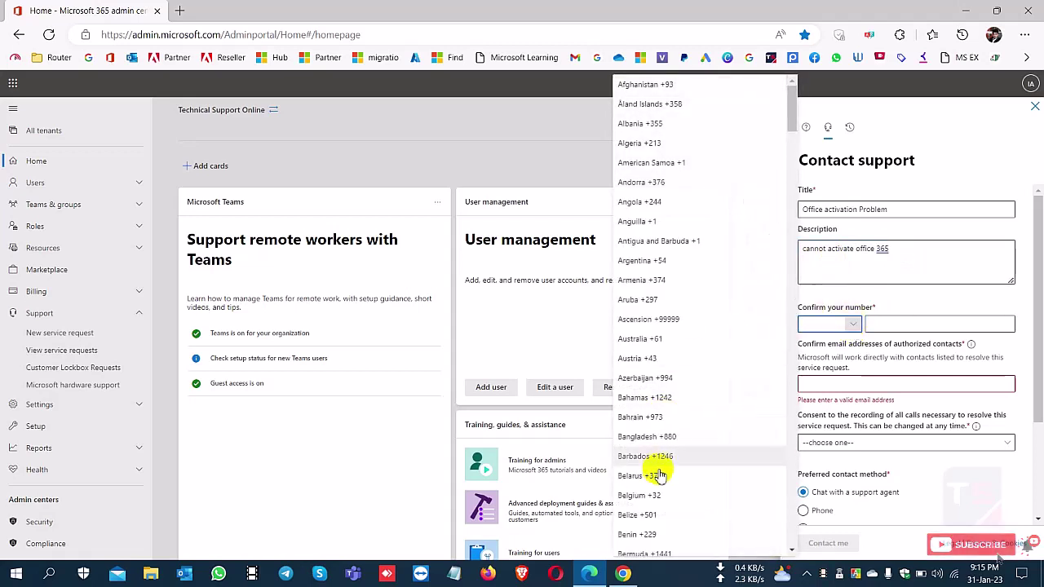
click(657, 436)
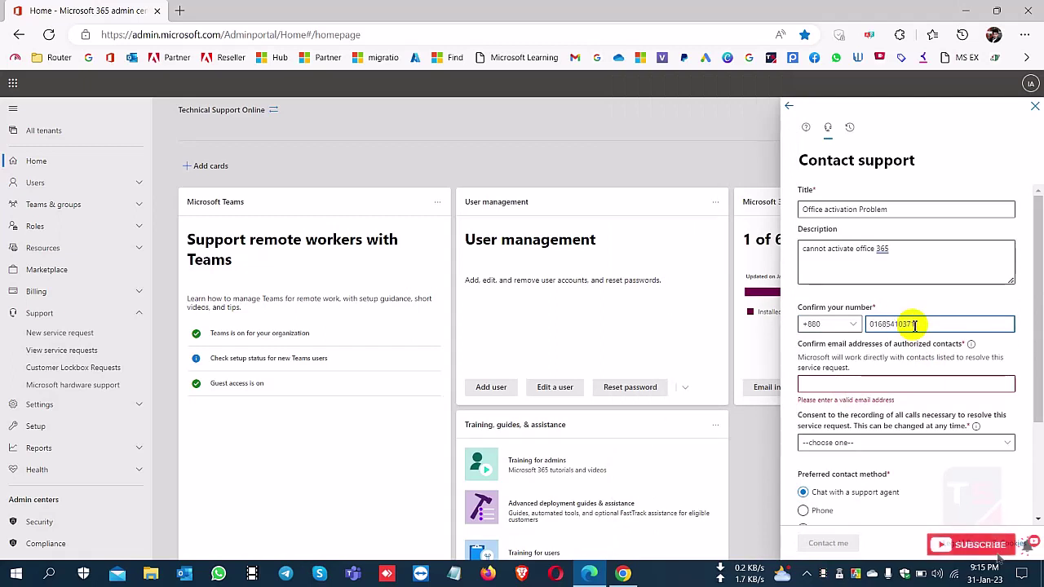
click(863, 384)
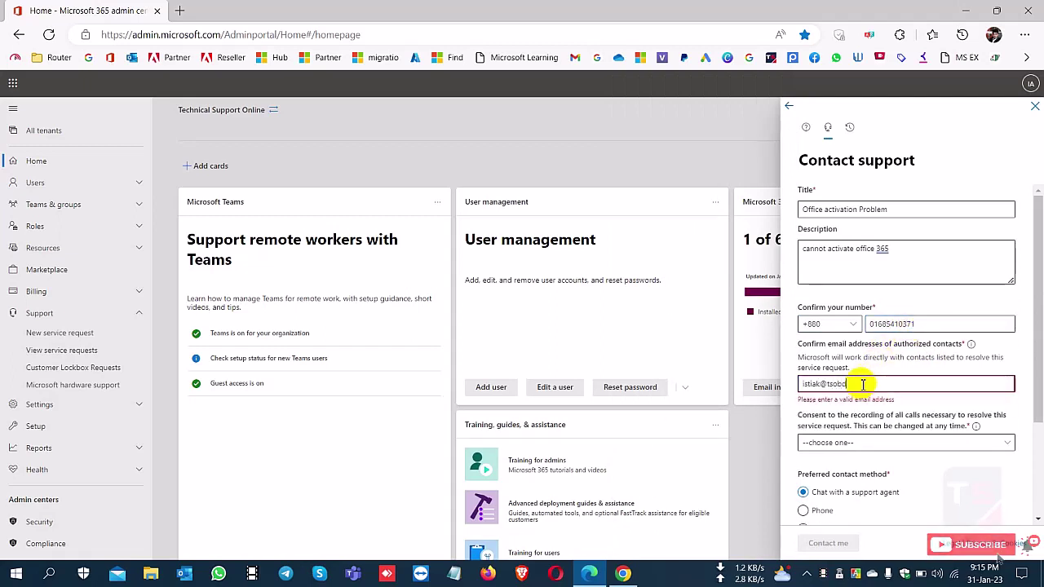
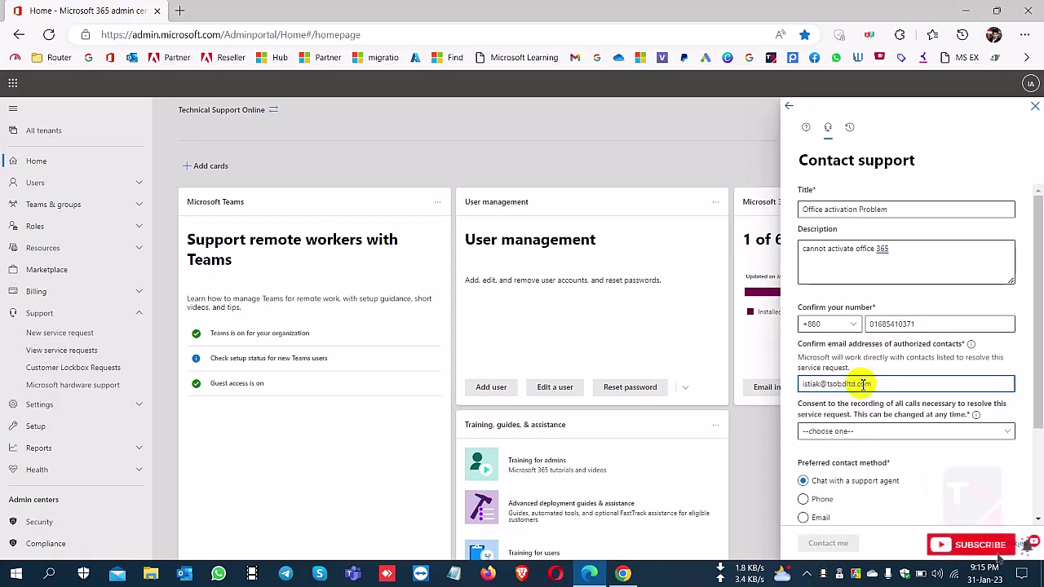
- Set the call-recording consent to Yes
click(855, 436)
click(854, 436)
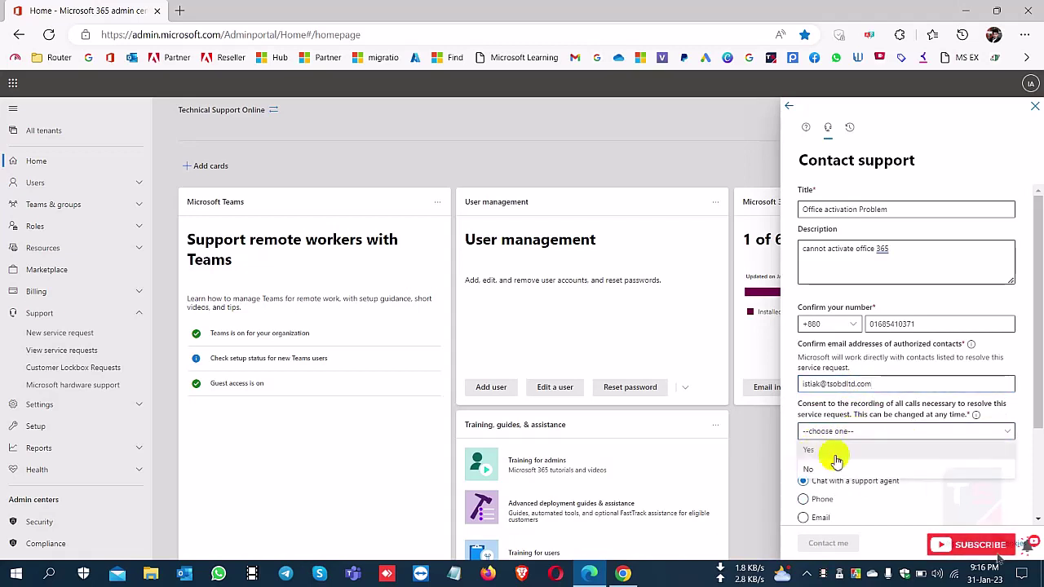
click(836, 453)
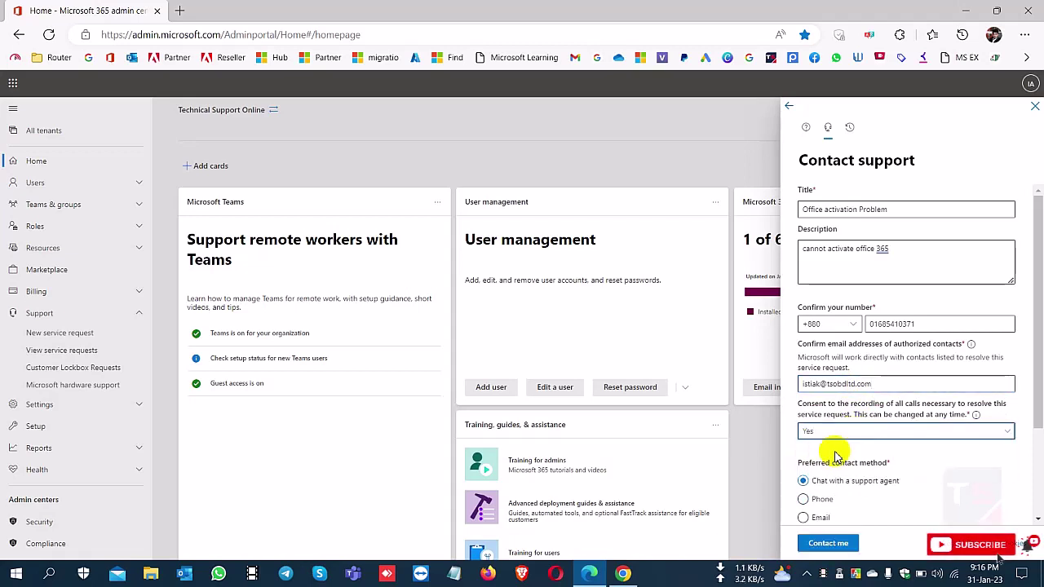
- Switch the preferred contact method from Email to scheduling a callback
scroll(836, 453, down, 3)
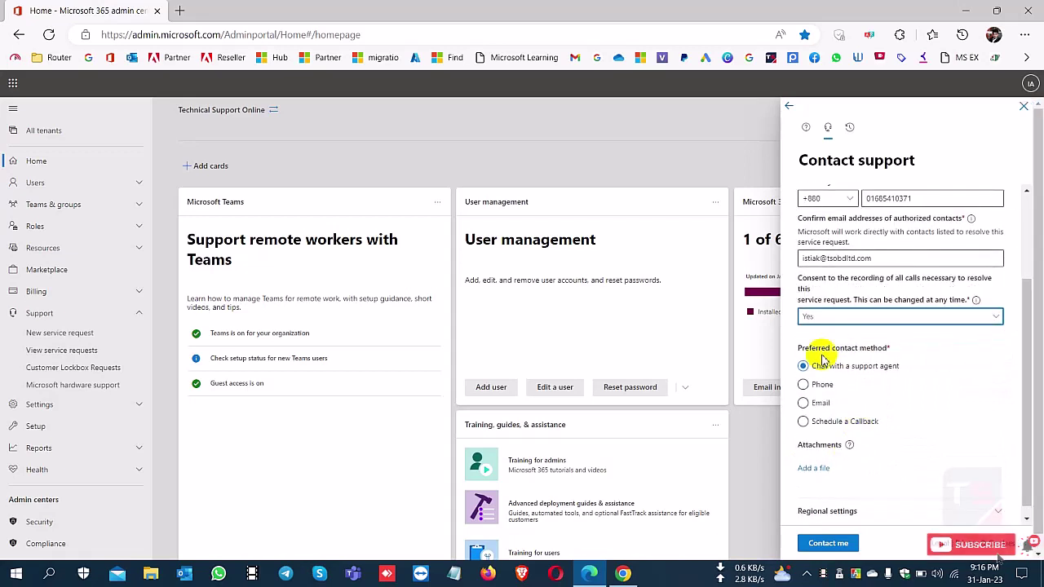
drag(800, 353, 888, 350)
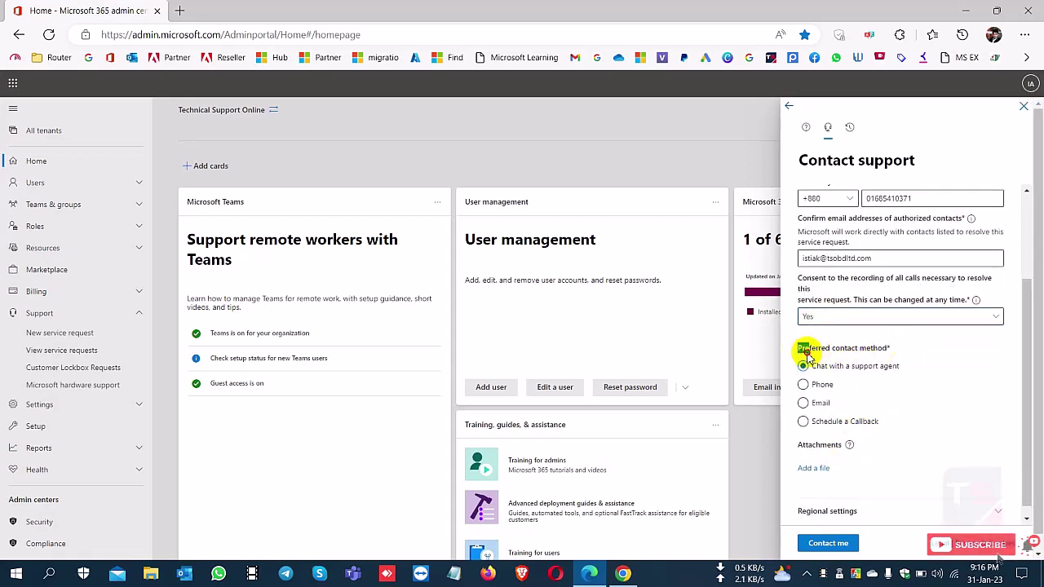
drag(797, 351, 892, 352)
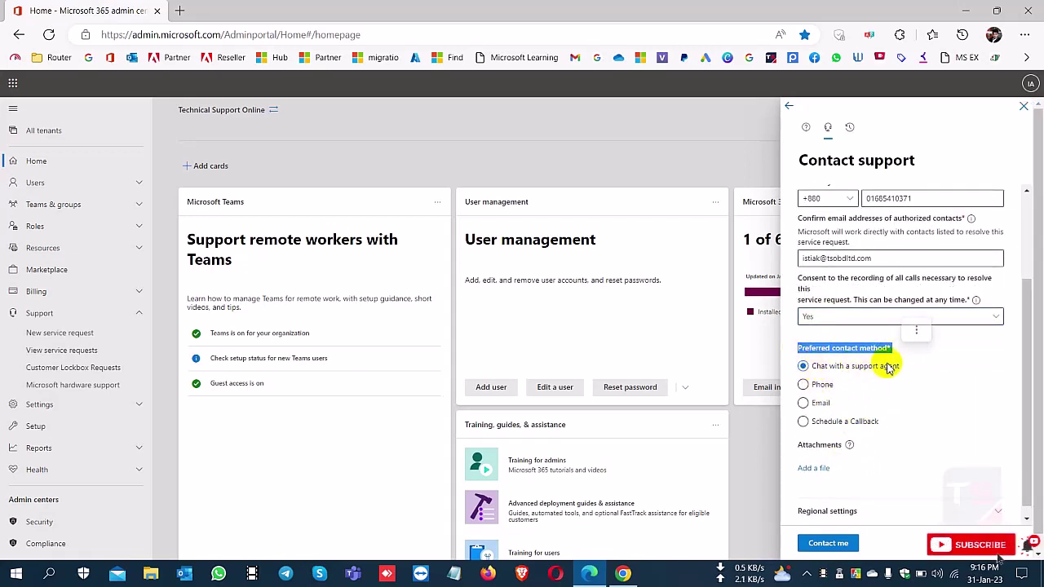
click(818, 407)
click(805, 422)
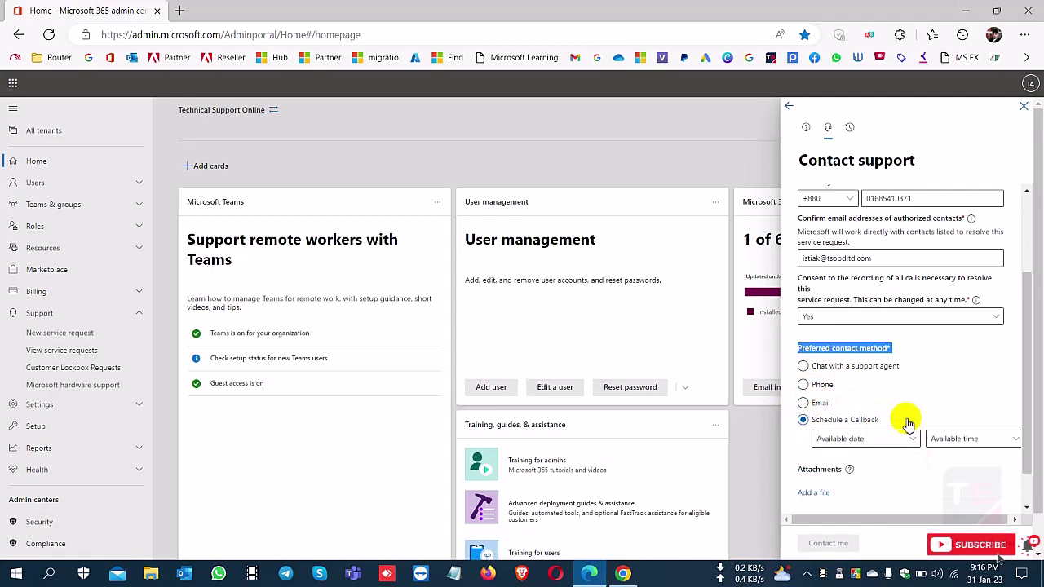
- Try callback dates Tuesday, January 31 and Wednesday, February 1, browsing available times, then leave callback
click(905, 440)
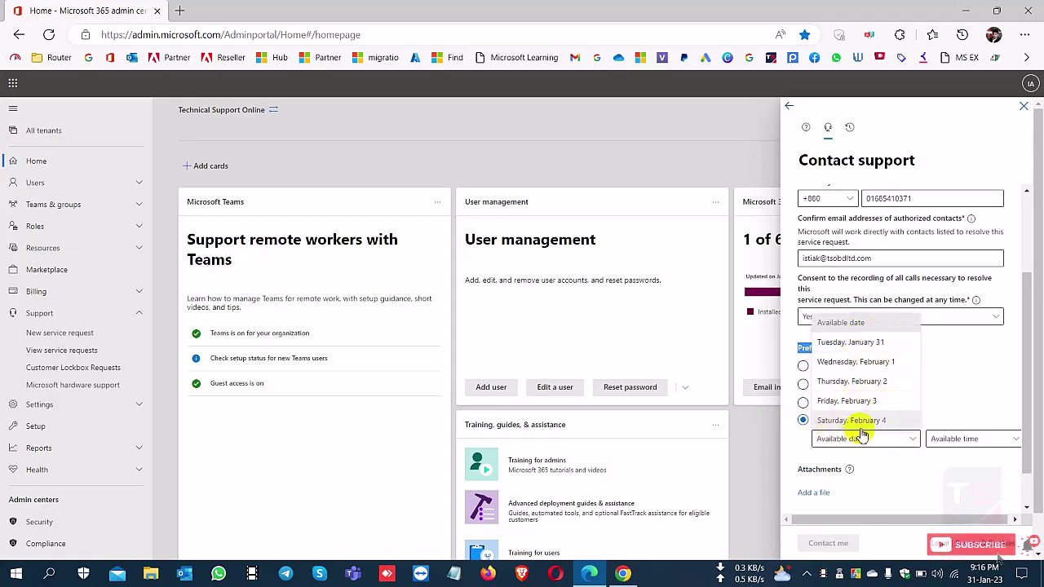
click(878, 342)
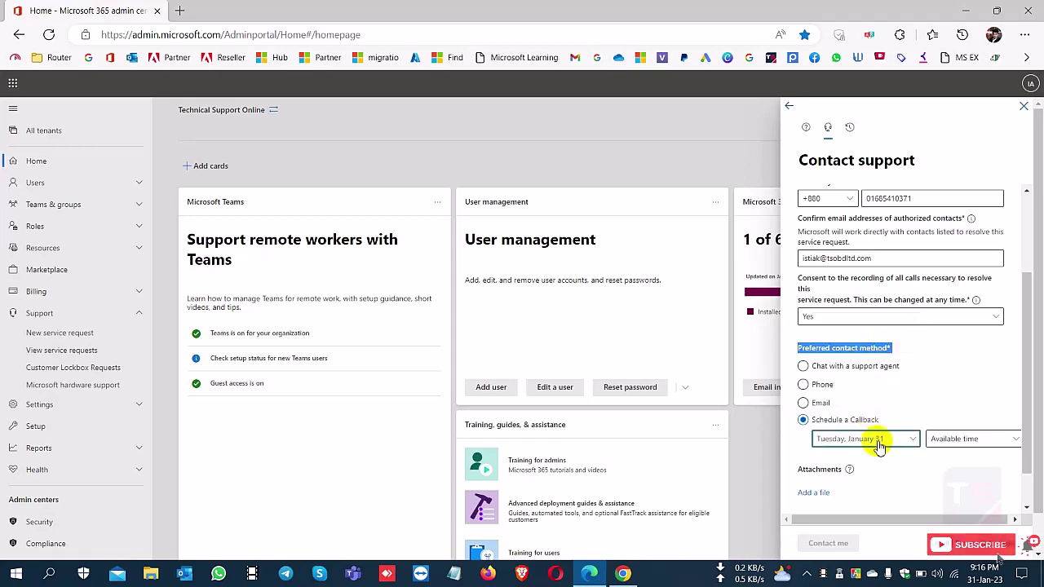
click(945, 438)
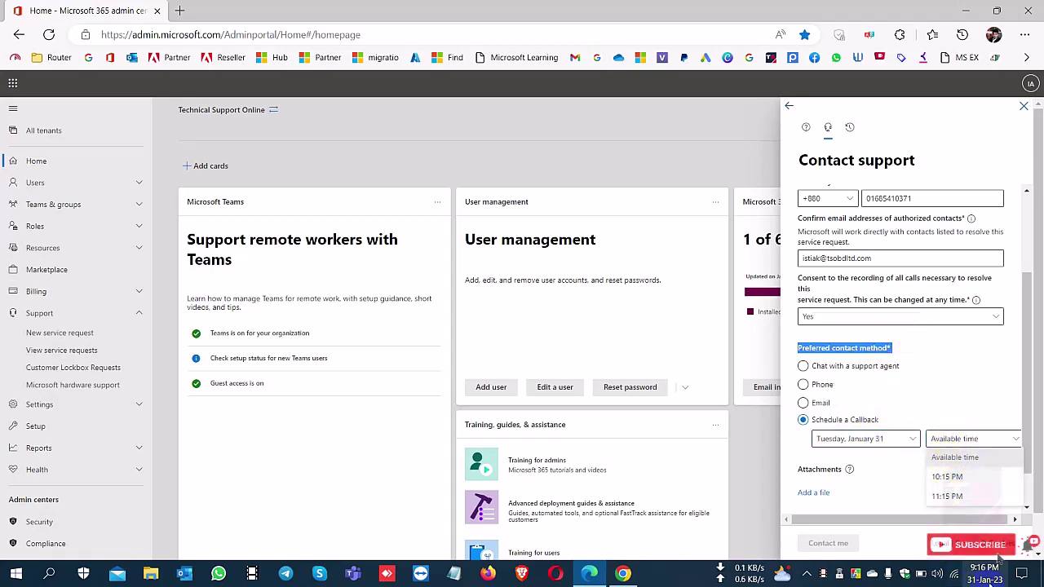
click(989, 575)
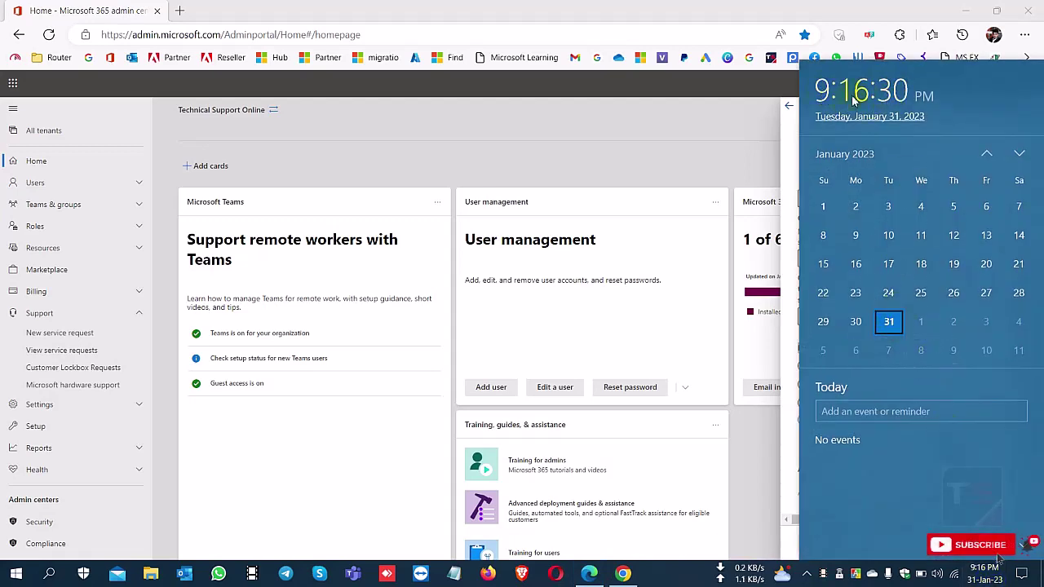
key(Escape)
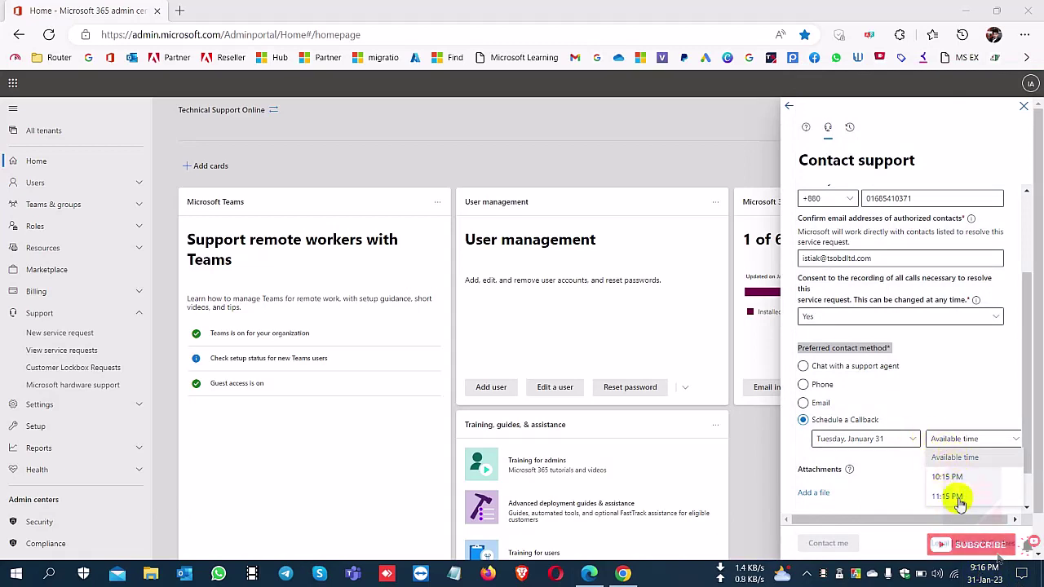
click(909, 439)
click(875, 364)
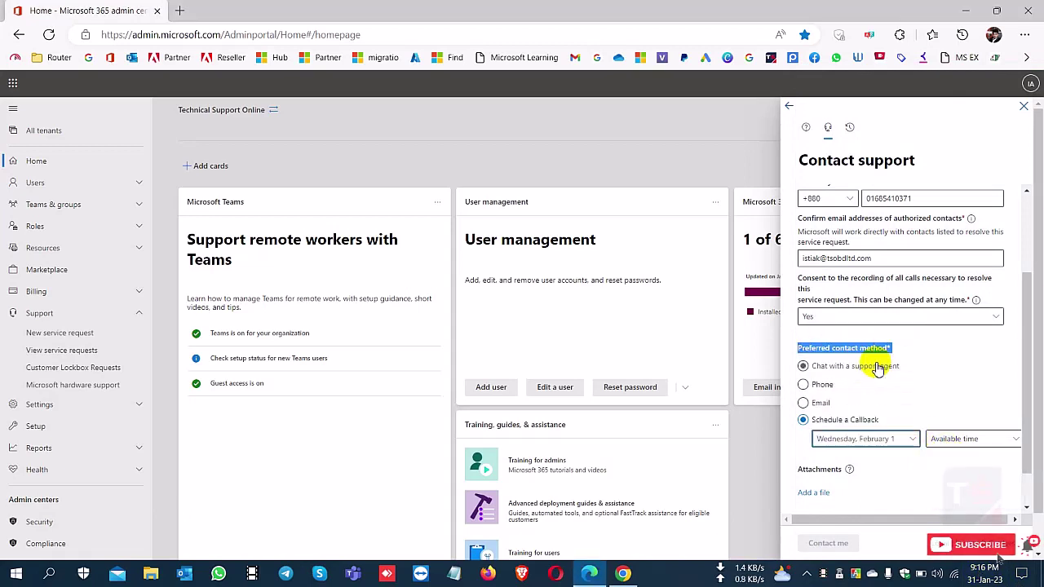
click(954, 441)
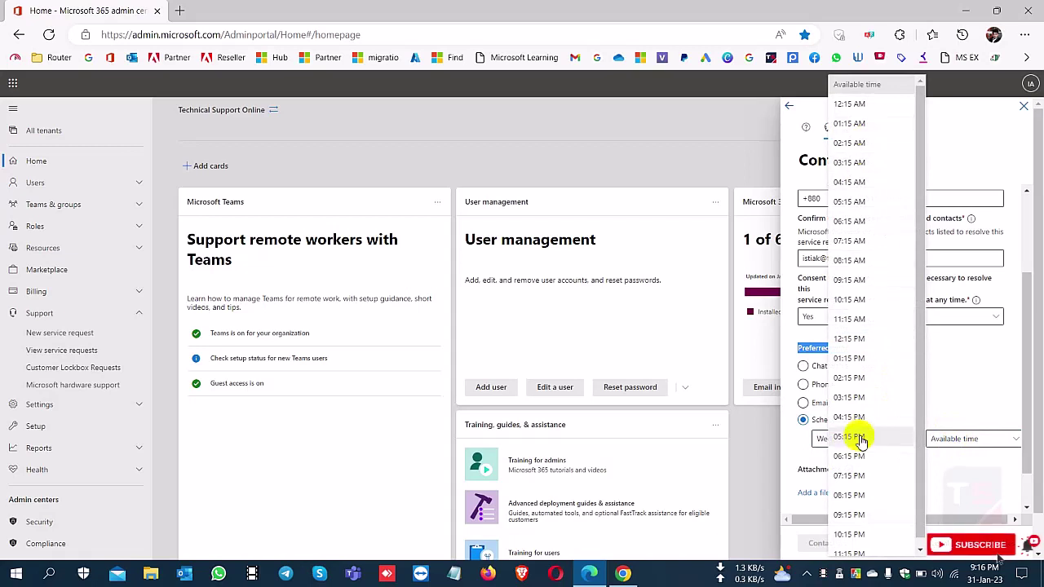
scroll(859, 436, down, 1)
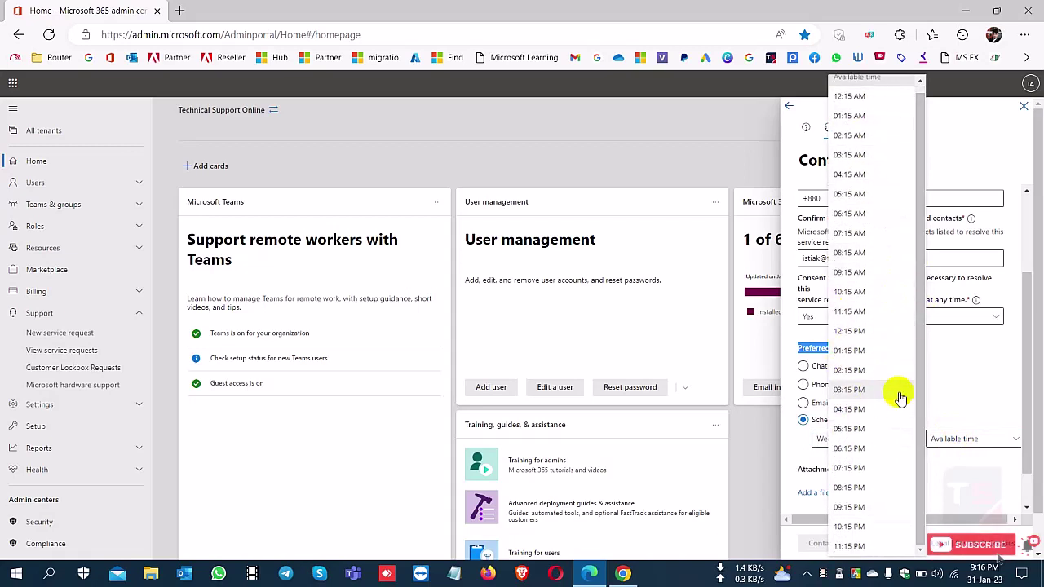
click(938, 400)
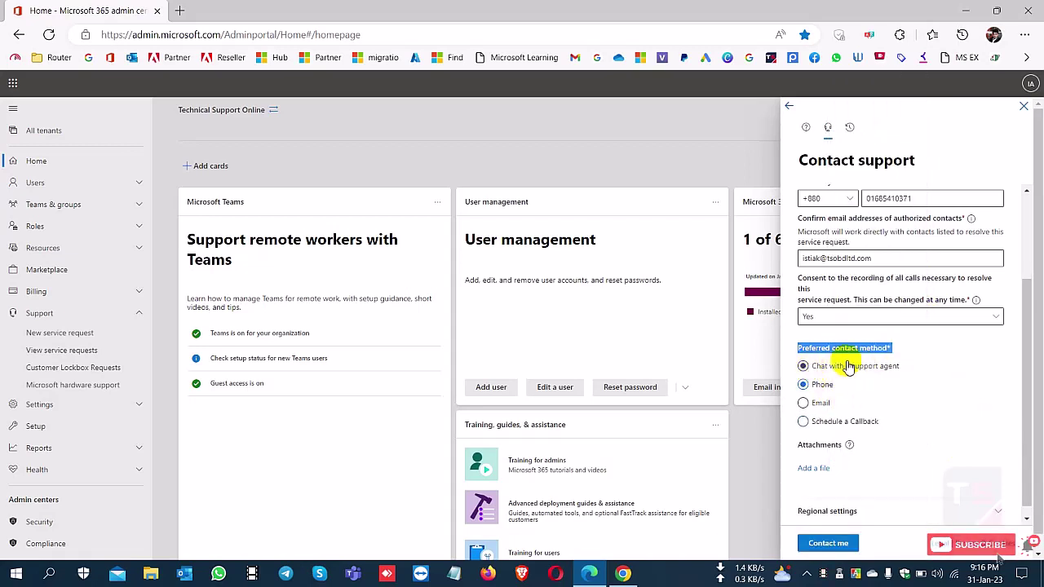
- Select 'Chat with a support agent' as the preferred contact method
click(804, 367)
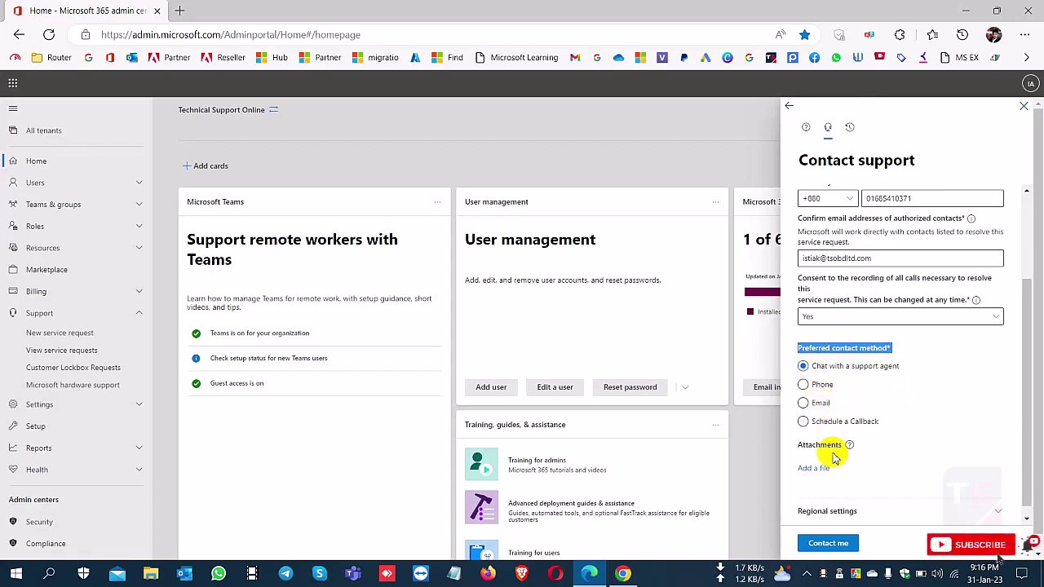
scroll(823, 457, down, 1)
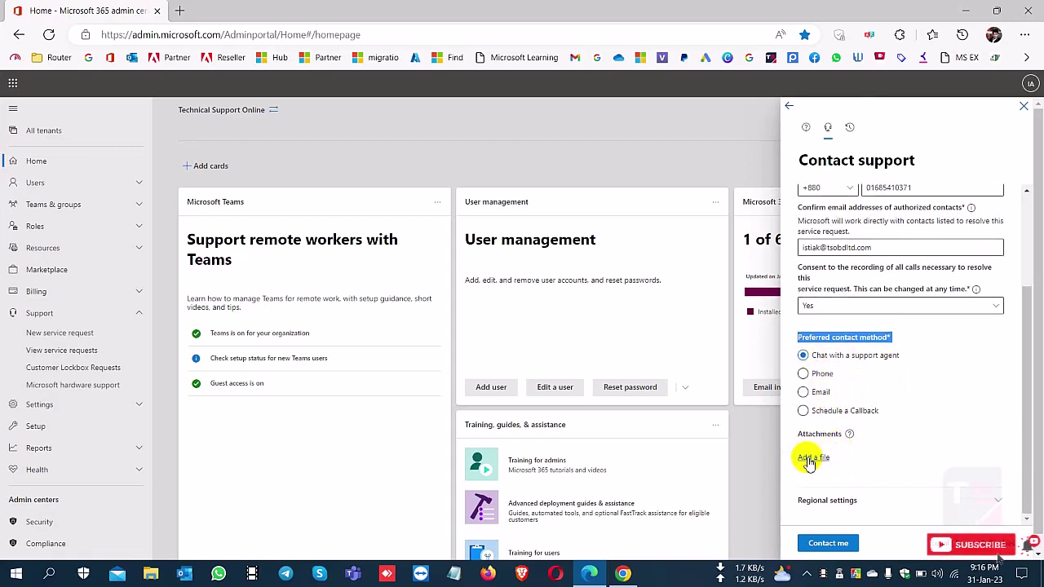
drag(799, 434, 806, 442)
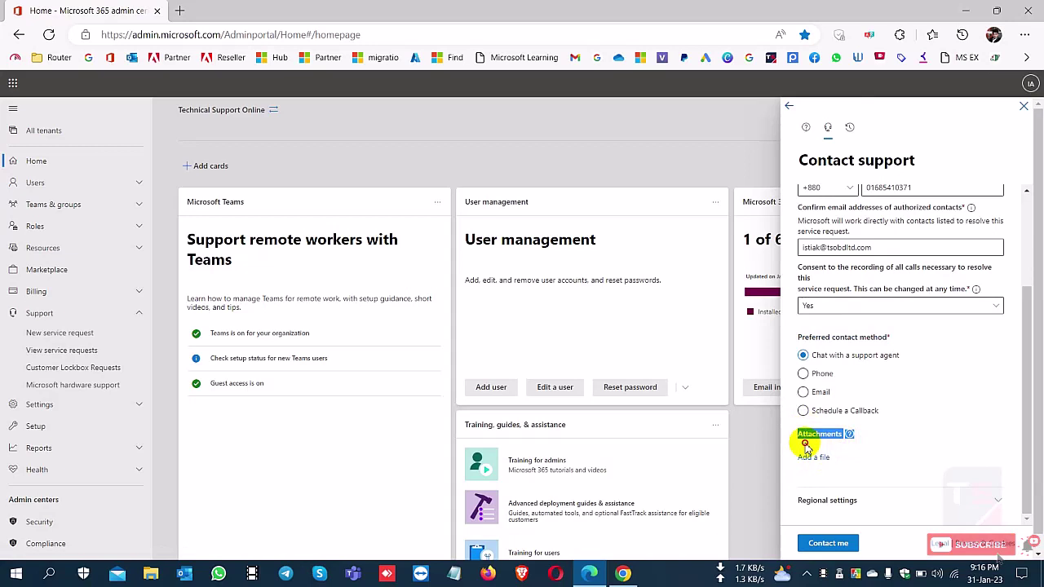
scroll(869, 495, down, 1)
drag(815, 486, 796, 486)
- Expand Regional settings and set the timezone to (UTC+06:00) Dhaka
click(996, 486)
scroll(997, 473, down, 3)
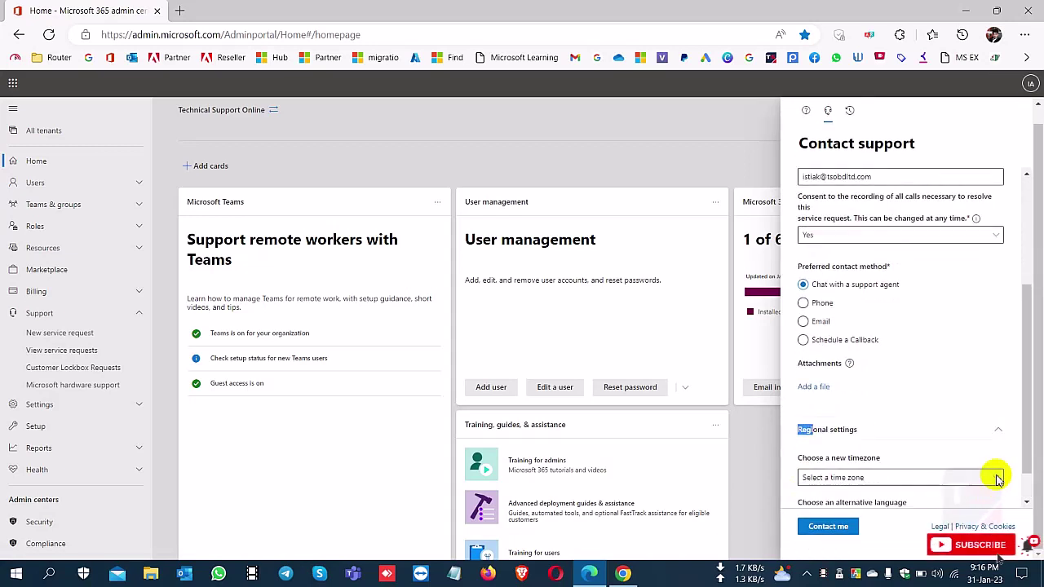
drag(814, 412, 881, 413)
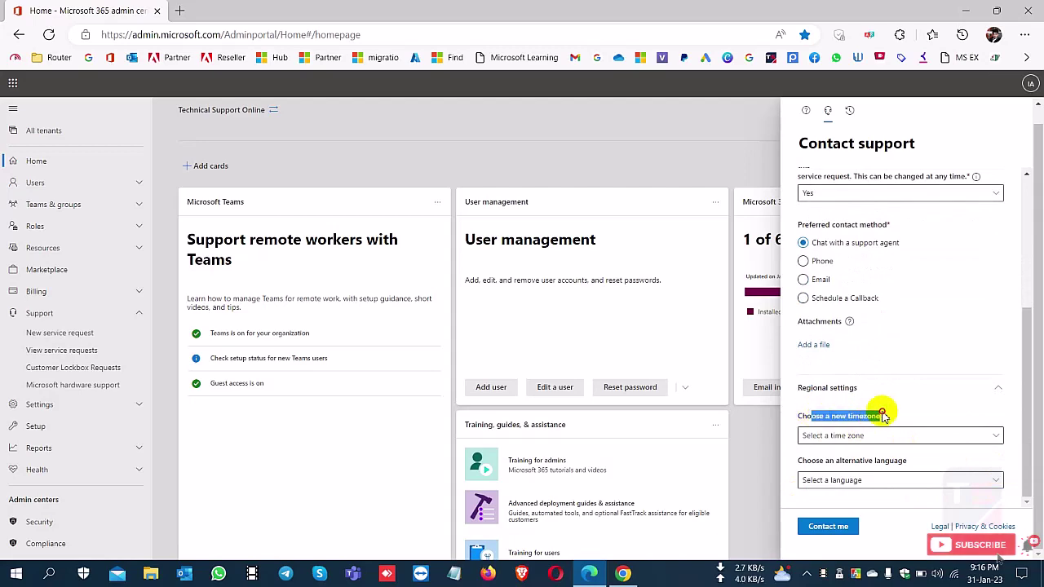
click(867, 435)
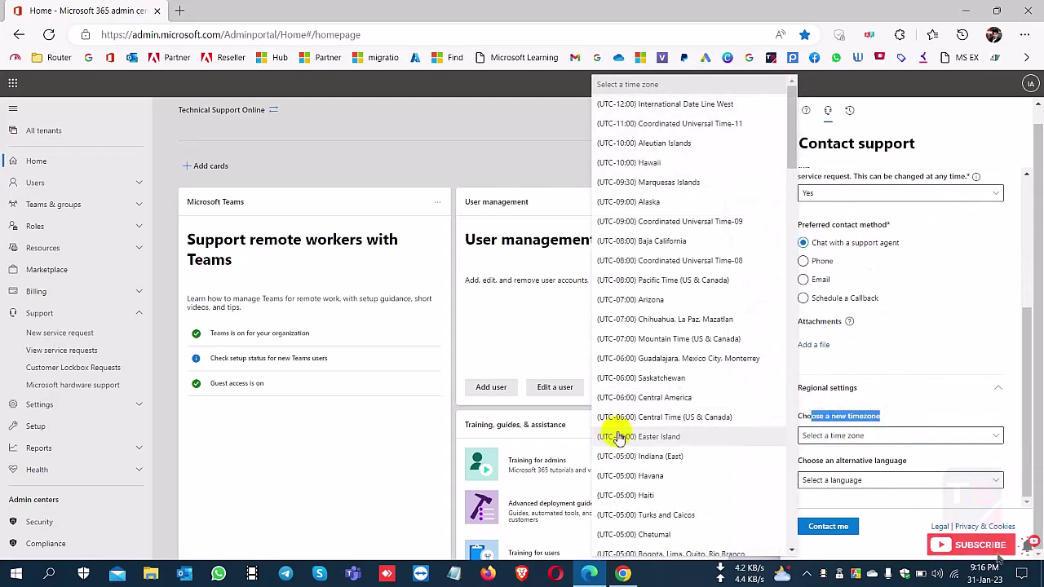
scroll(620, 429, down, 5)
scroll(634, 428, down, 10)
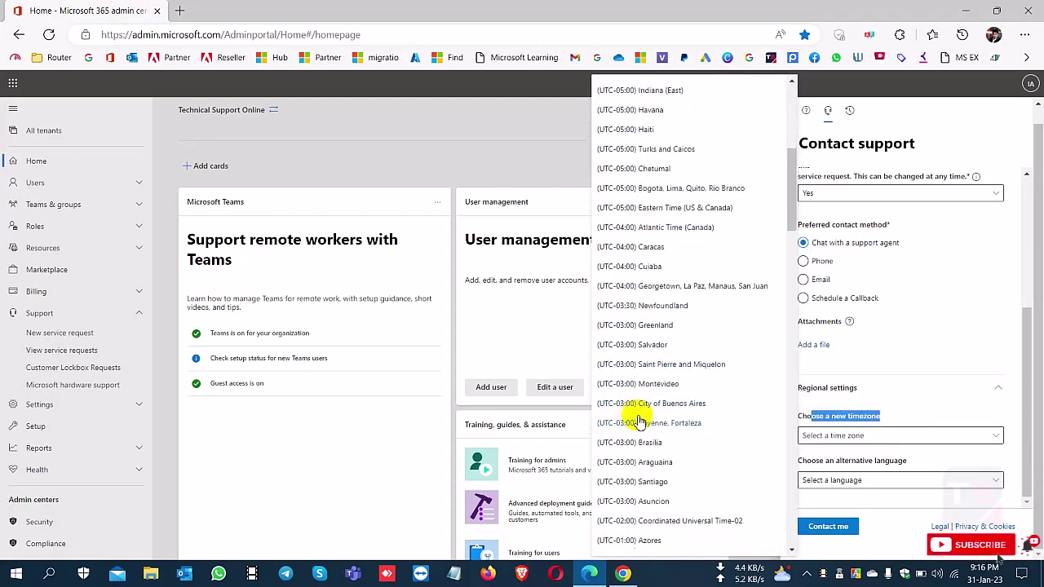
scroll(647, 428, down, 5)
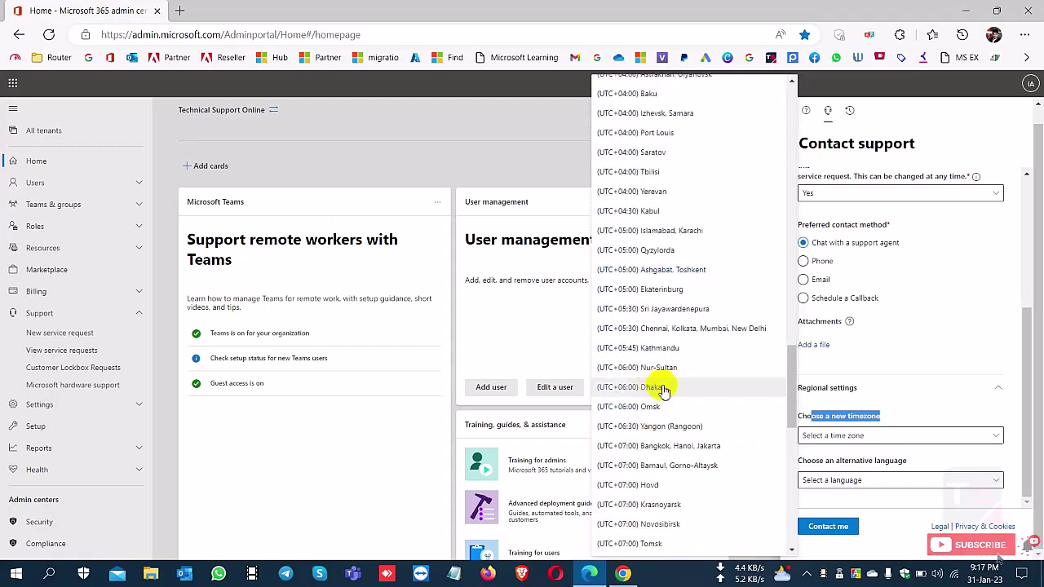
click(660, 390)
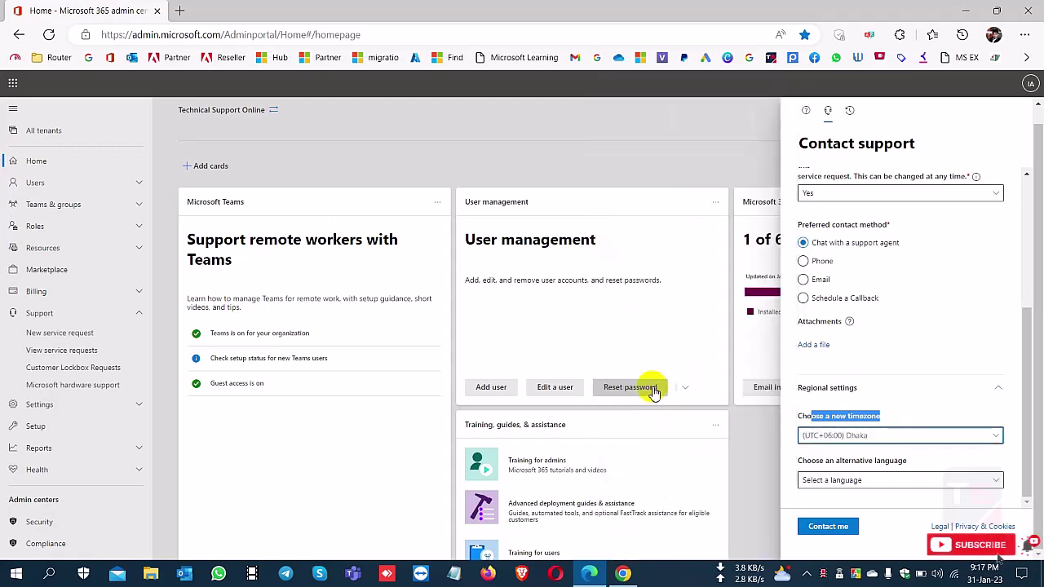
- Choose English (India) as the language and submit the request with Contact me
drag(840, 461, 905, 459)
click(866, 481)
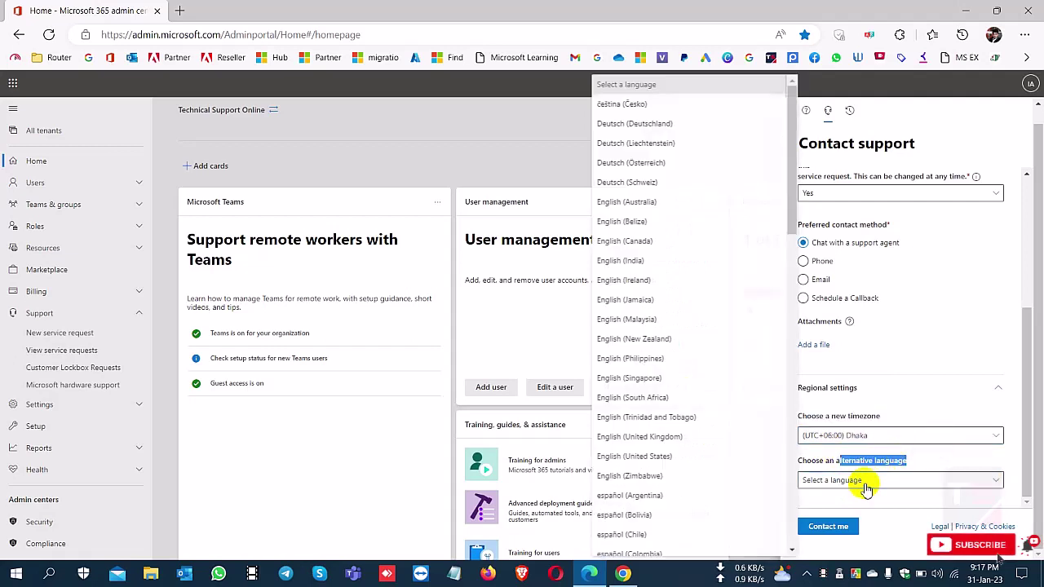
click(636, 261)
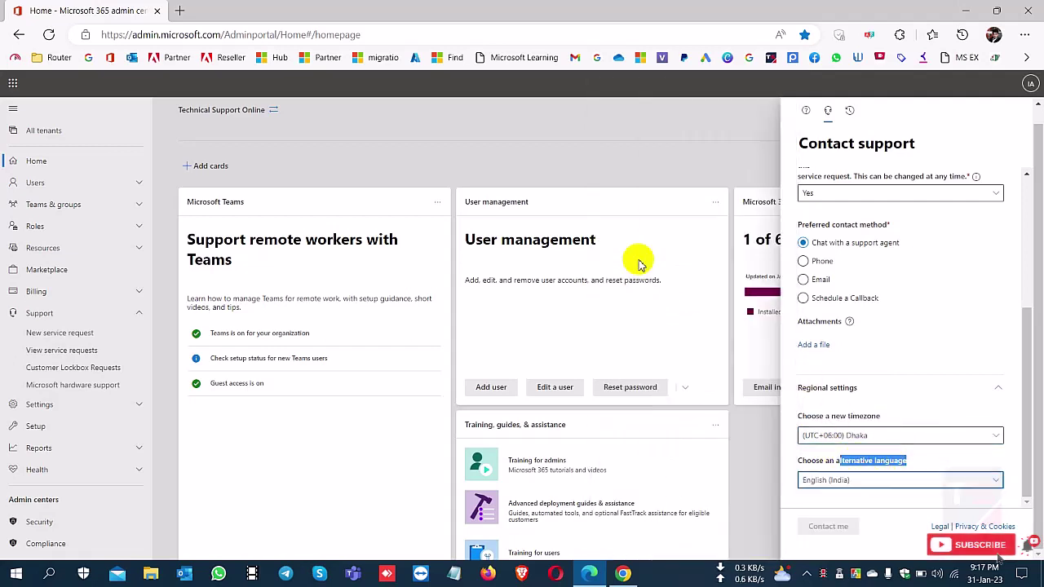
click(938, 463)
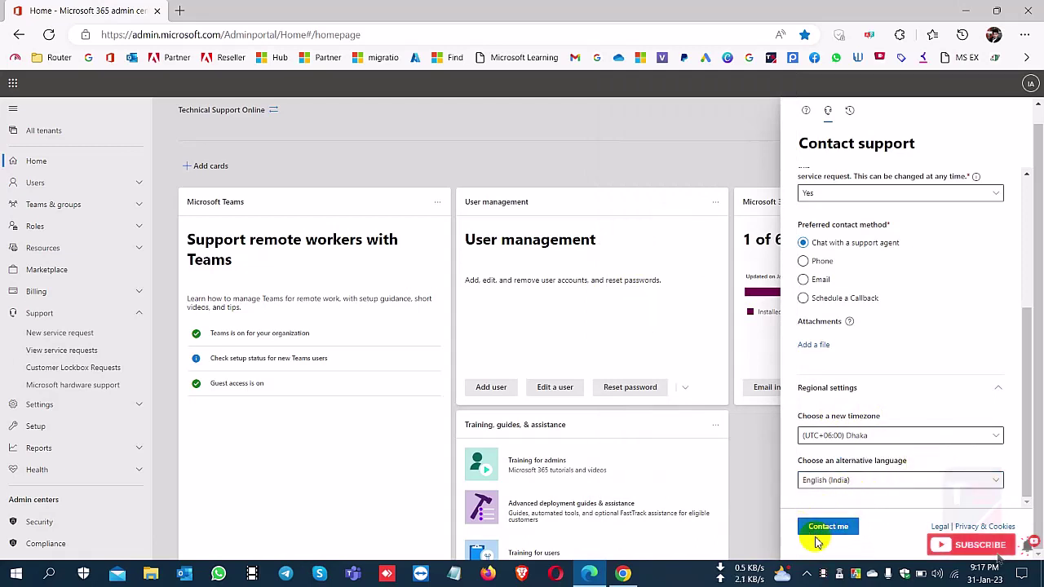
click(828, 529)
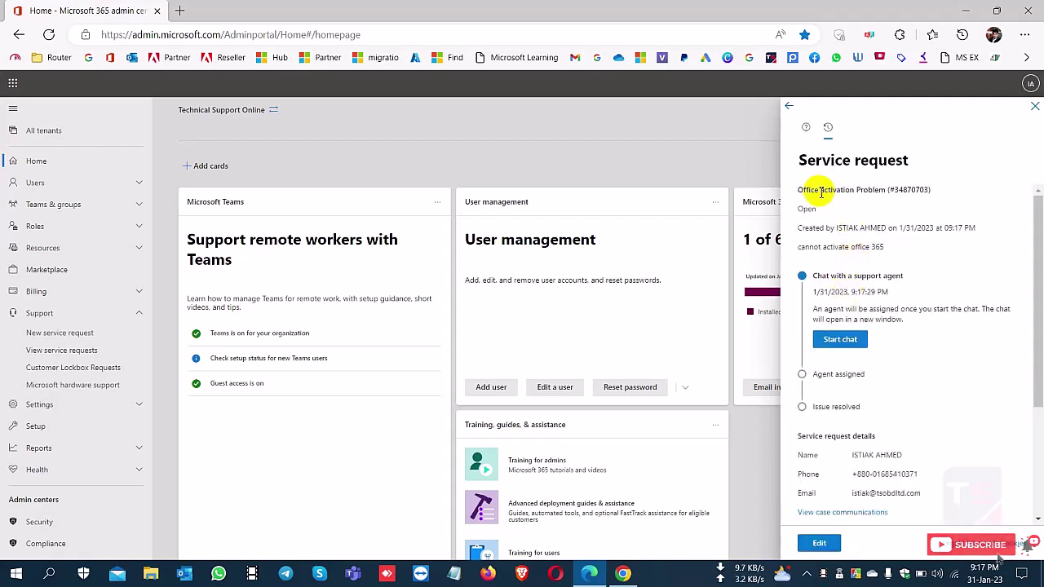
- Review the request's title, creation details and 'cannot activate office 365' description
drag(799, 159, 922, 163)
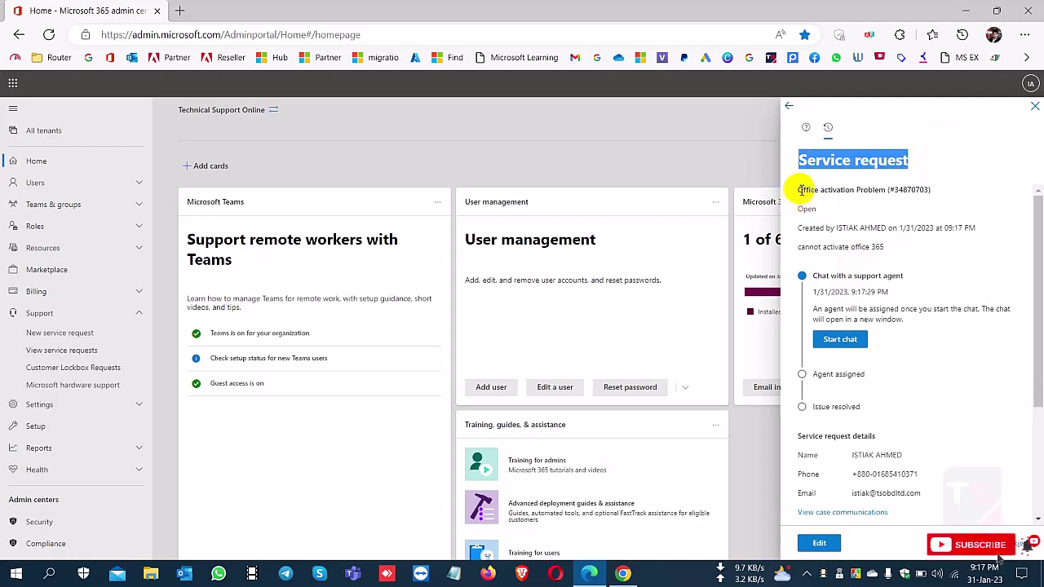
drag(799, 190, 950, 189)
click(950, 189)
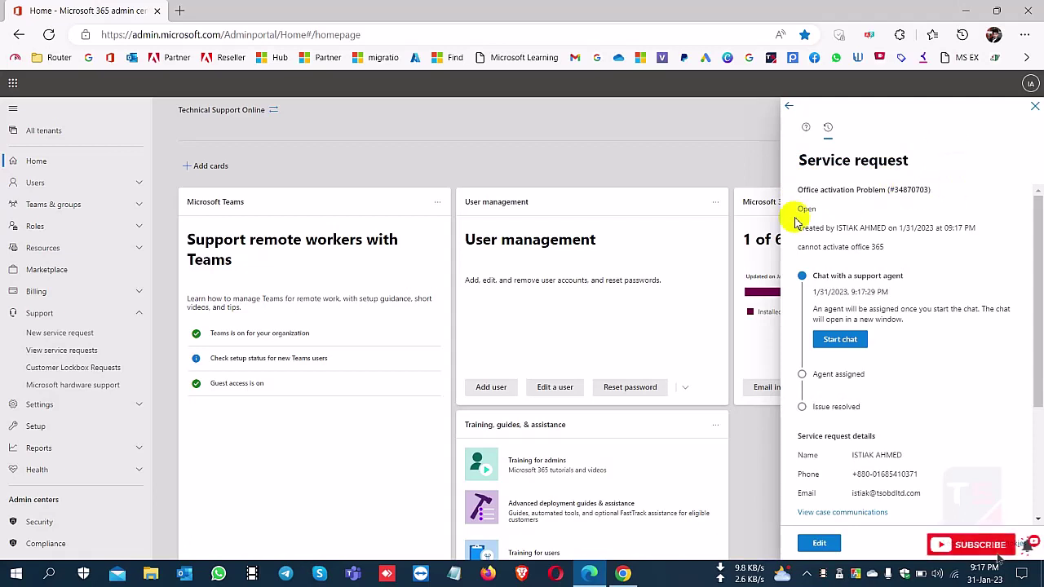
drag(804, 210, 985, 229)
drag(799, 247, 890, 252)
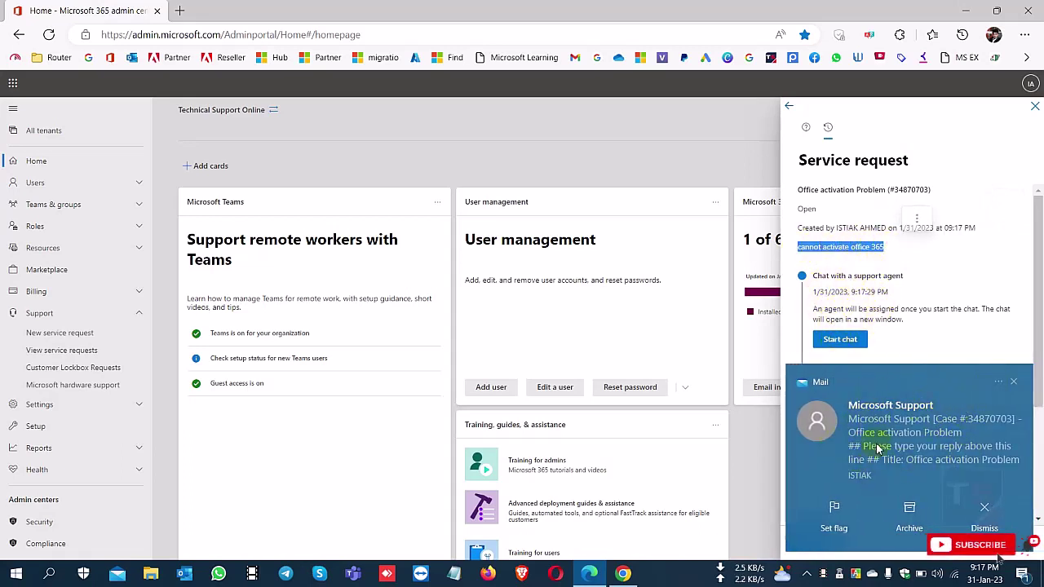
- Dismiss the mail notification and start the live chat with a support agent
click(1014, 383)
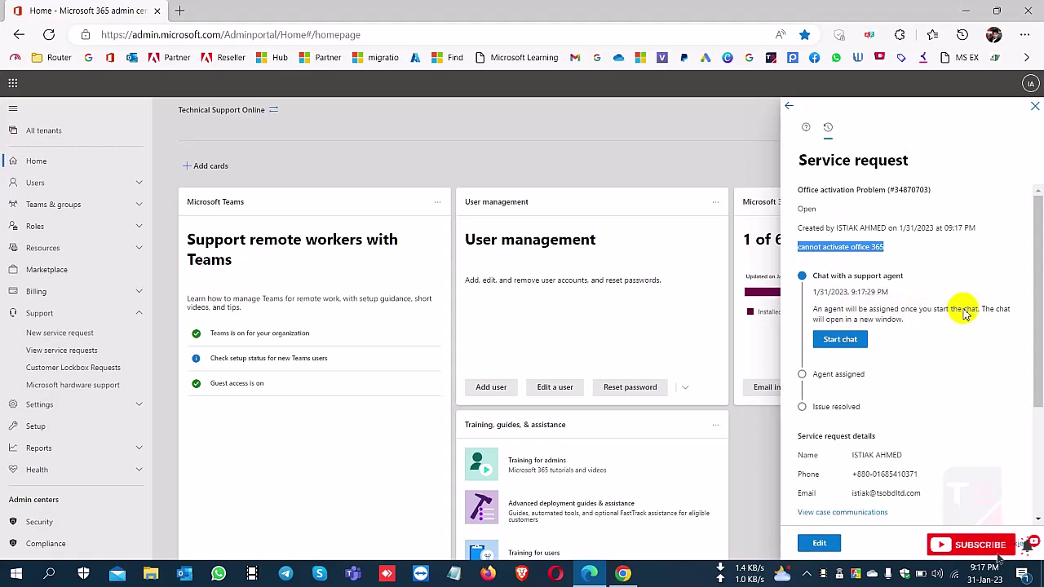
drag(915, 310, 911, 312)
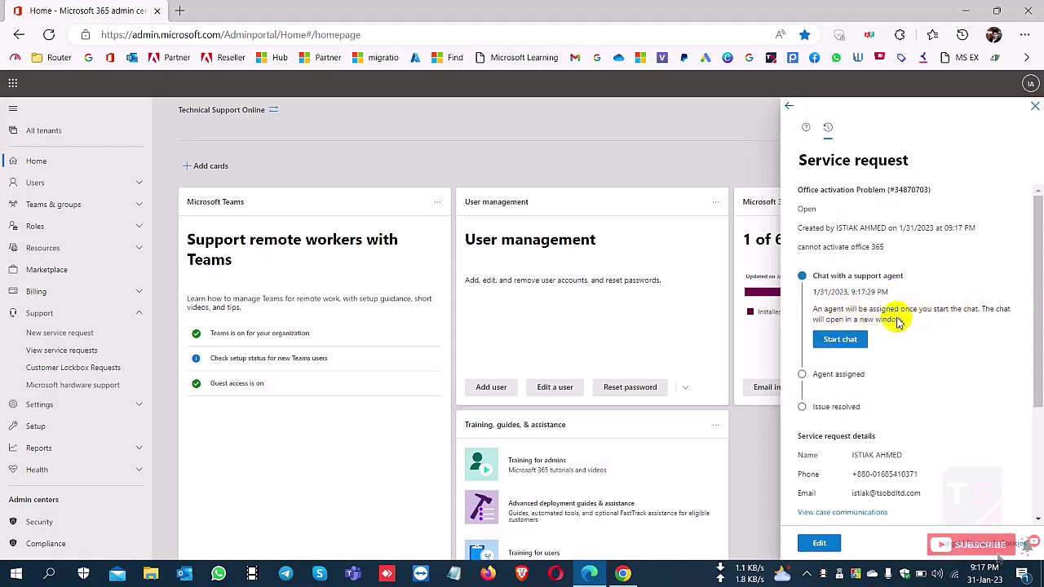
click(833, 346)
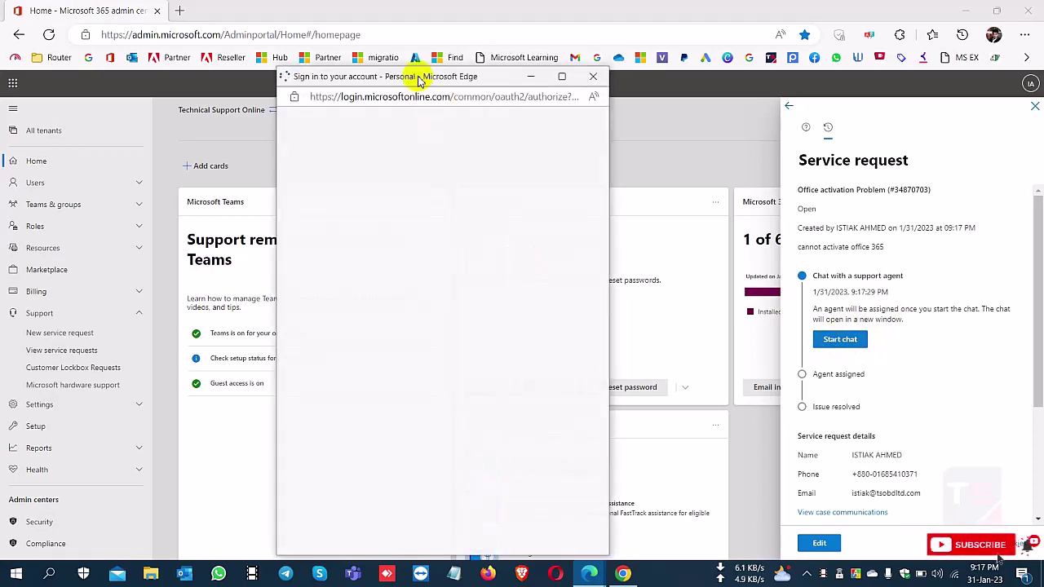
- Move the chat window into view, wait for 'Chat is ready' and the agent joining, then begin a message
drag(418, 77, 533, 59)
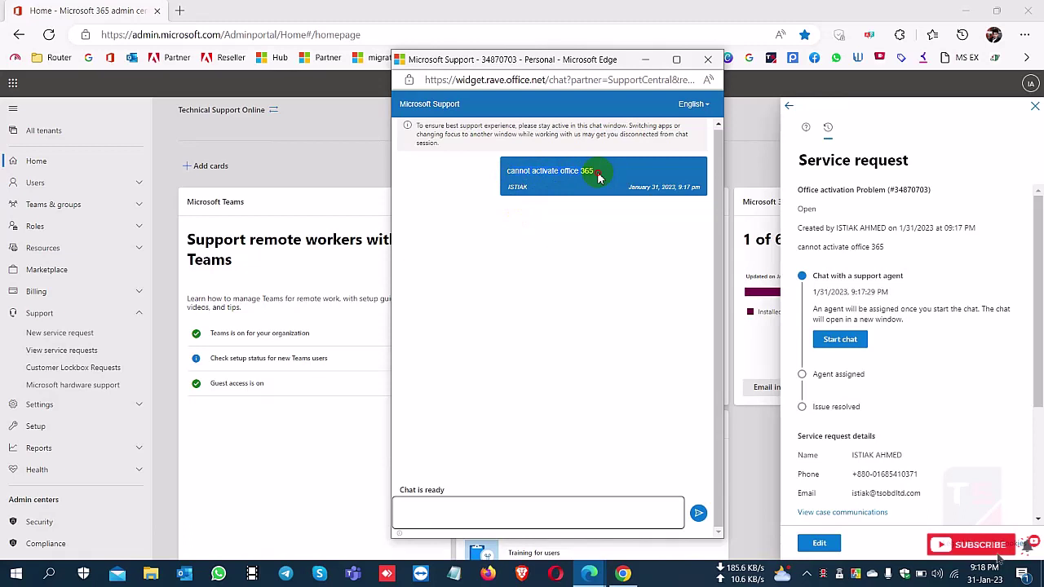
click(463, 507)
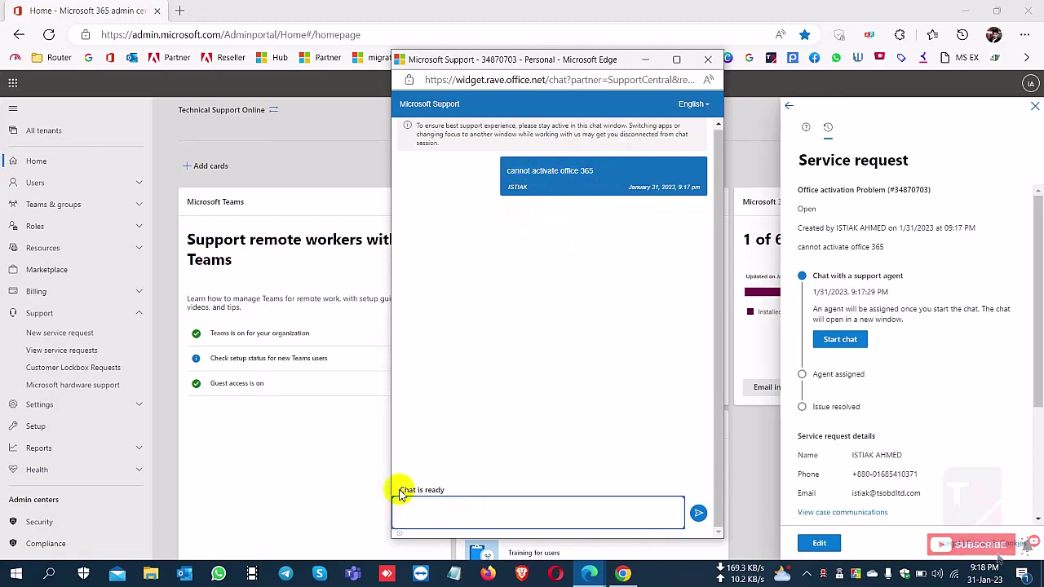
drag(399, 495, 455, 490)
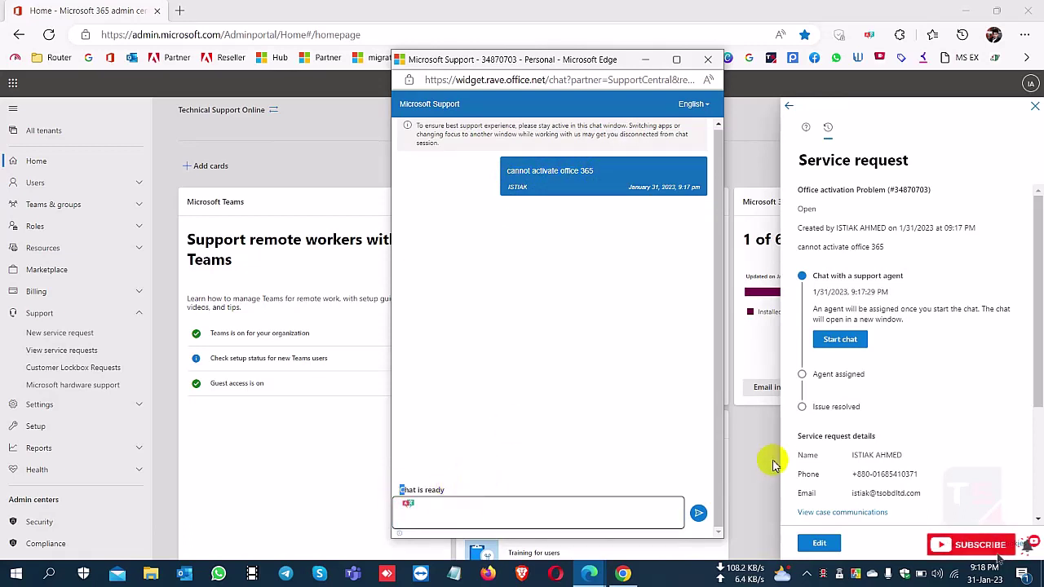
scroll(892, 392, down, 2)
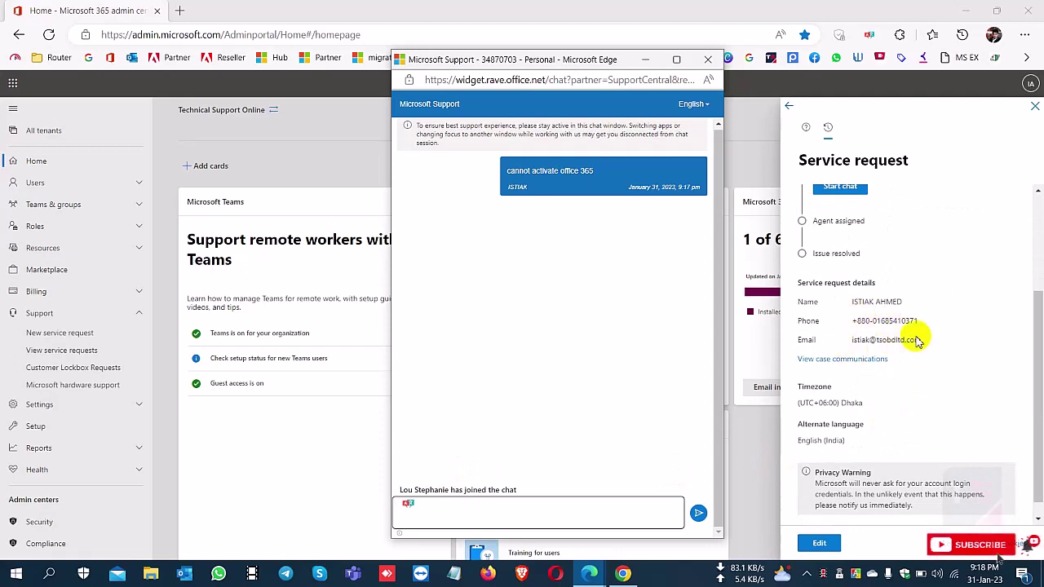
scroll(897, 428, up, 1)
scroll(900, 433, up, 2)
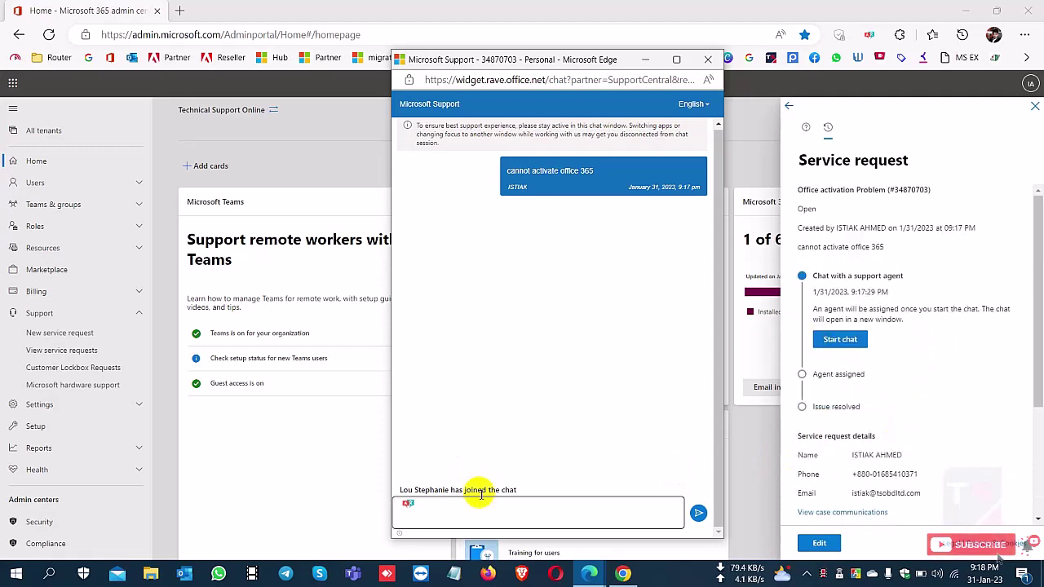
drag(408, 492, 407, 487)
click(494, 511)
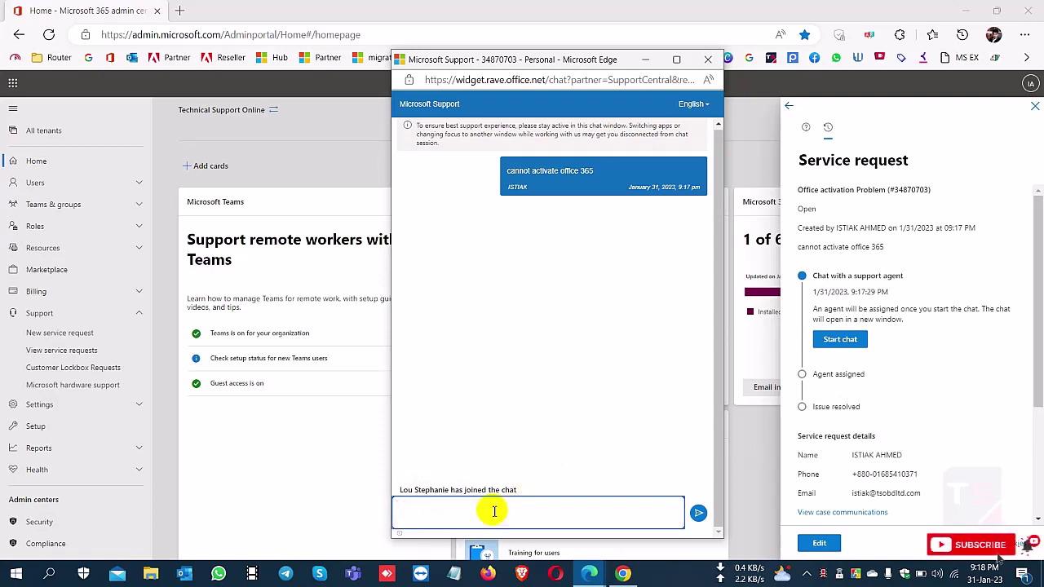
text(h)
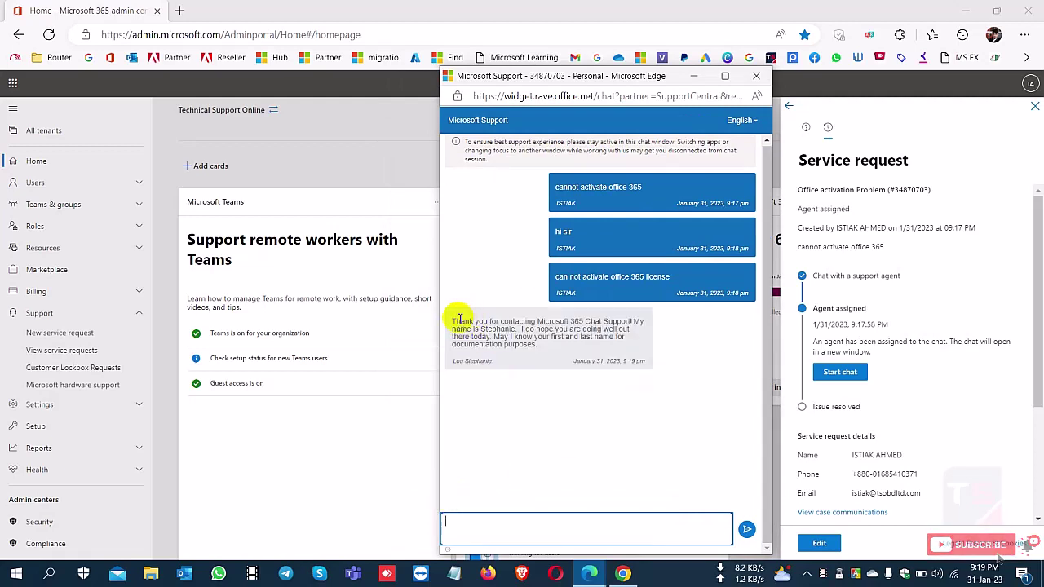
- Read the agent's reply, send your first name and 'from Bangladesh', then shift the chat window left
drag(454, 321, 601, 331)
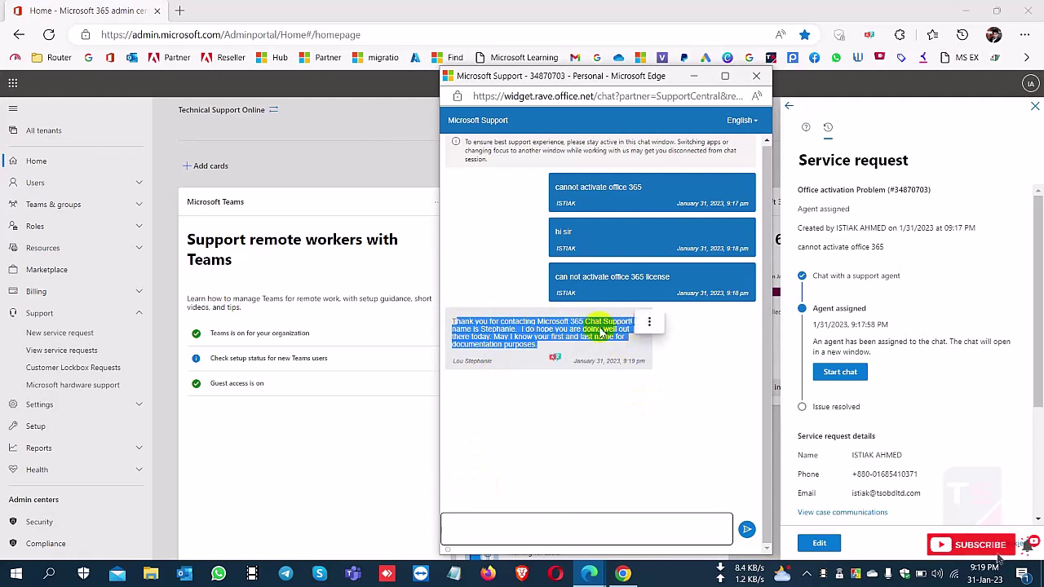
click(561, 437)
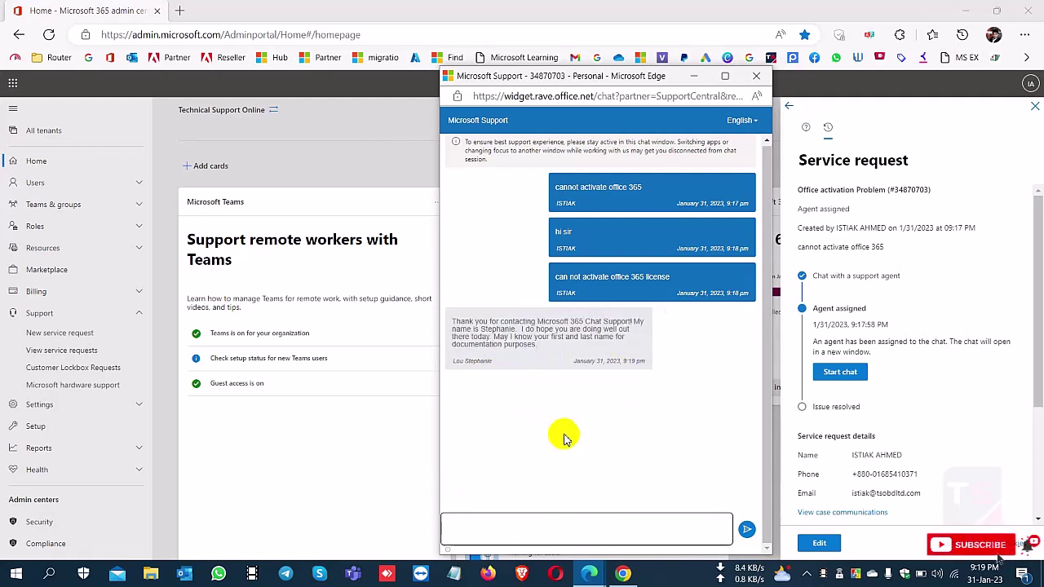
triple_click(460, 362)
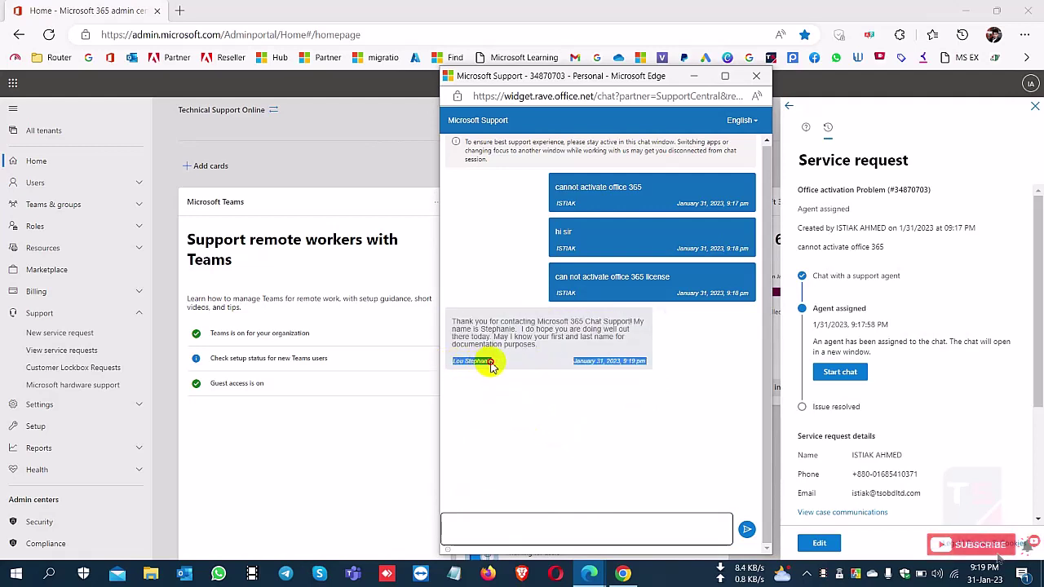
click(494, 364)
triple_click(493, 365)
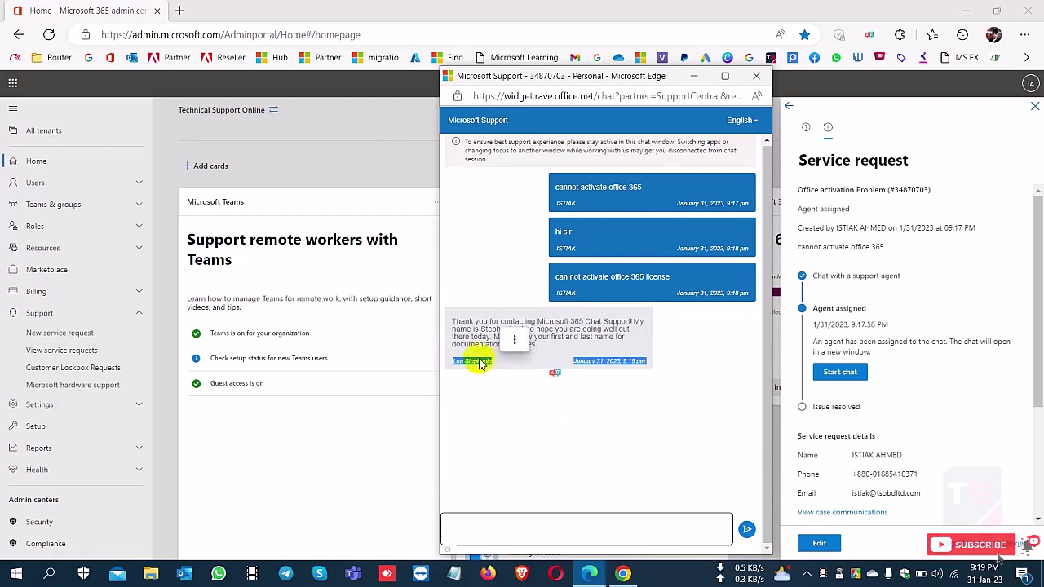
click(487, 406)
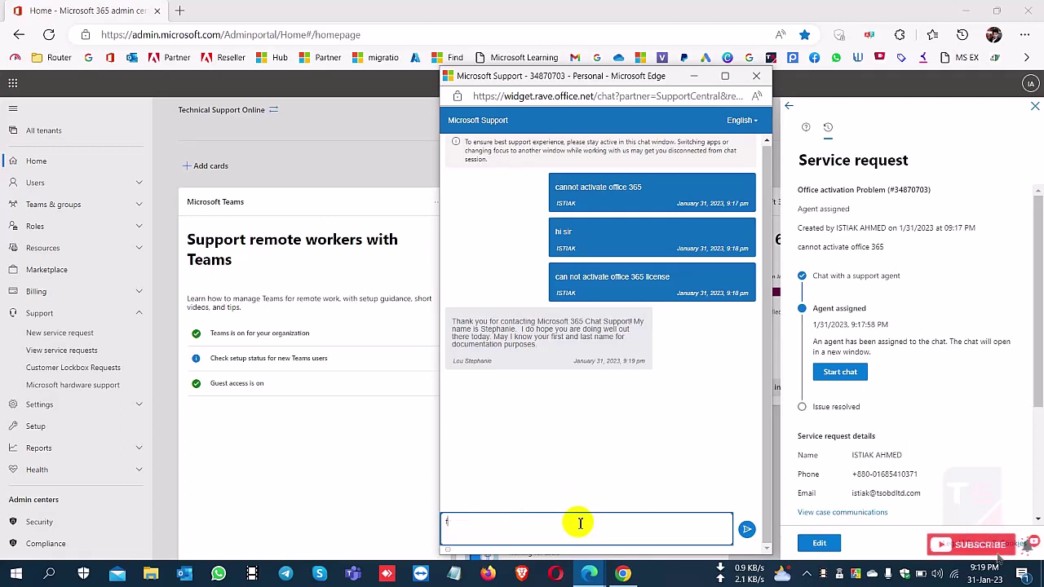
text(rom)
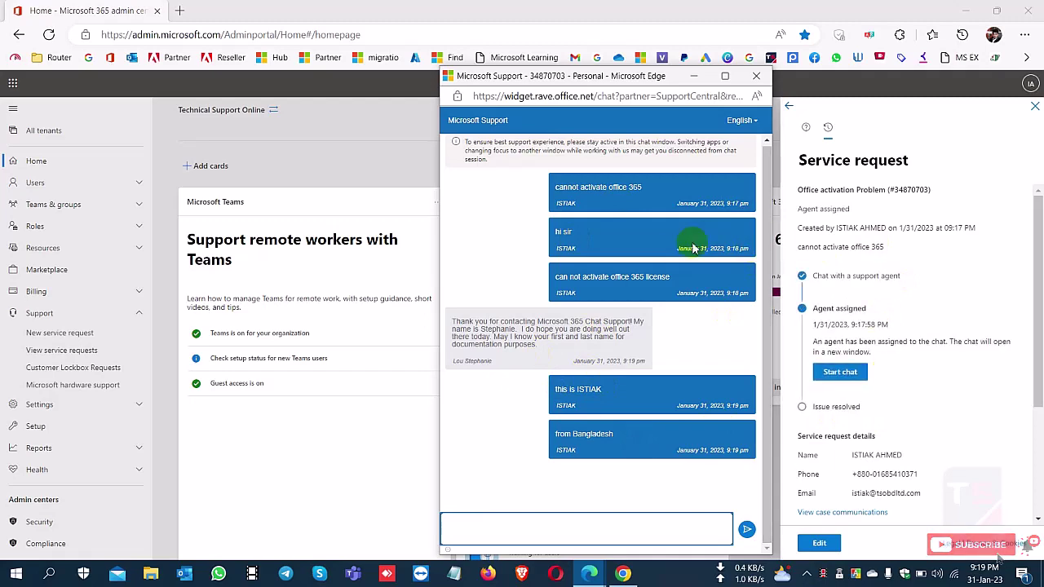
drag(658, 75, 552, 79)
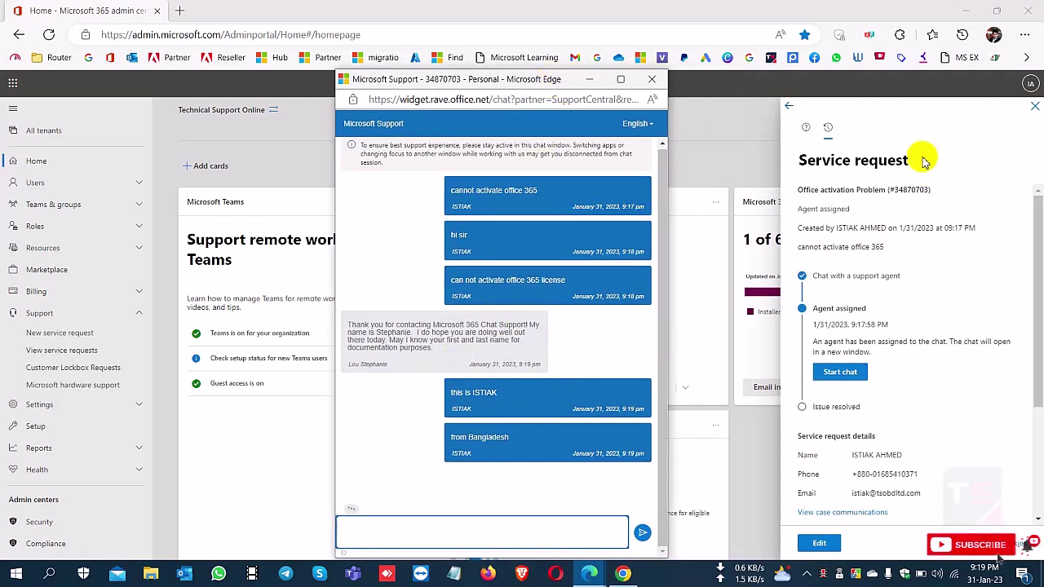
- Open Support > View service requests to list the Office activation Problem and MPN Id tickets
click(808, 132)
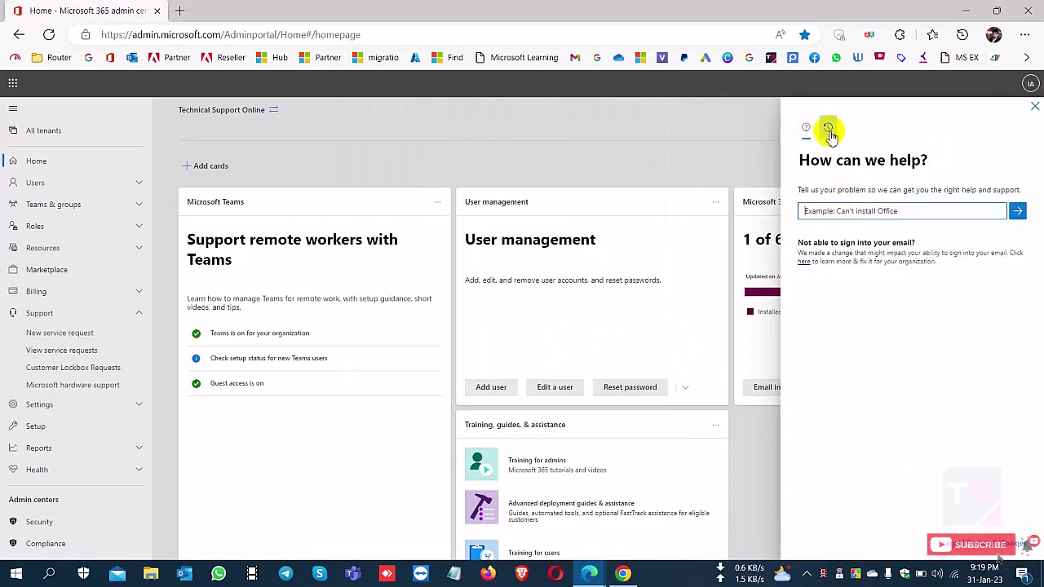
click(828, 128)
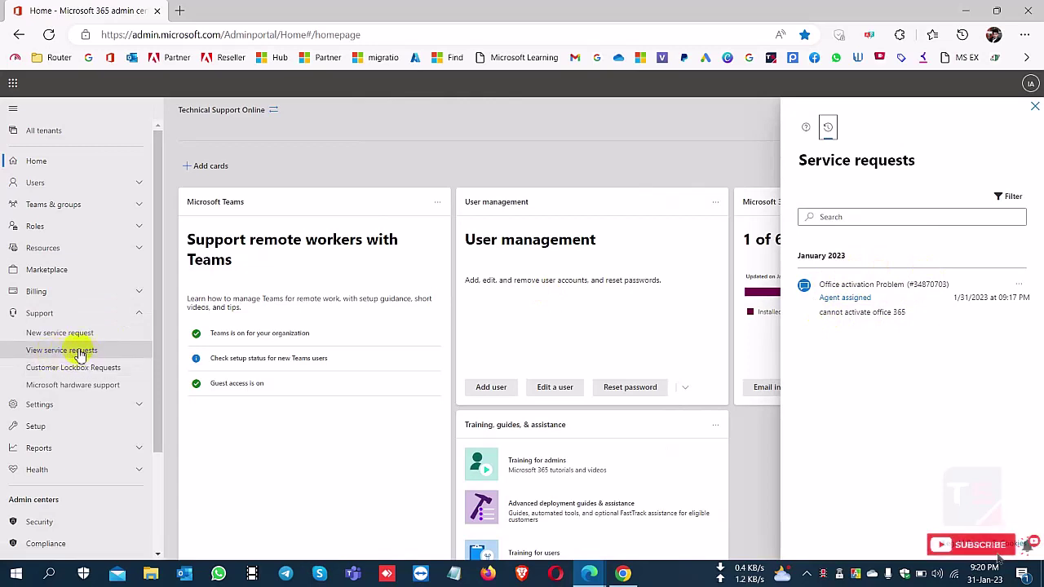
click(90, 355)
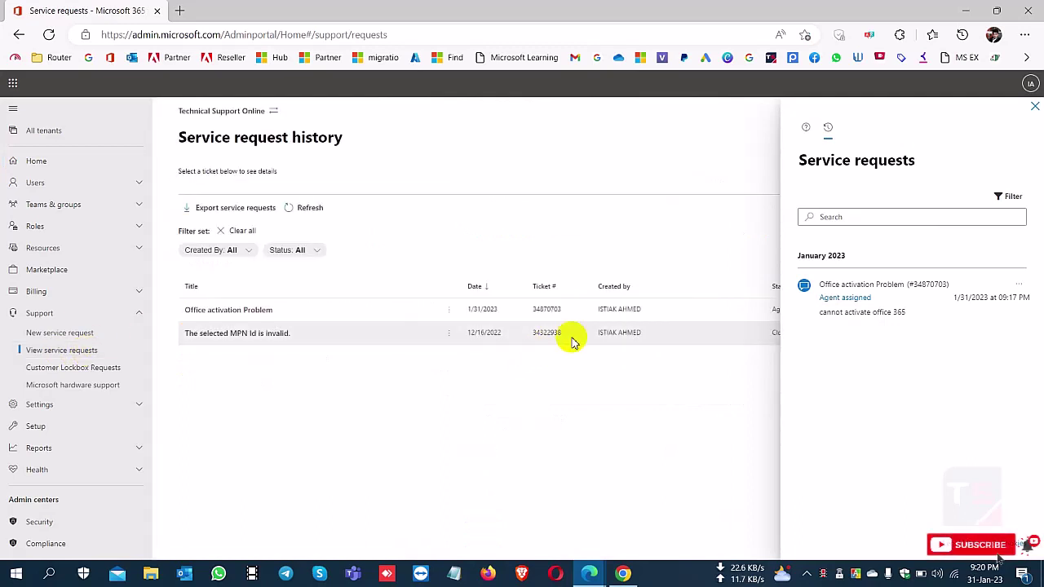
- Close the side pane and review the Office activation Problem ticket's summary and description
click(1033, 107)
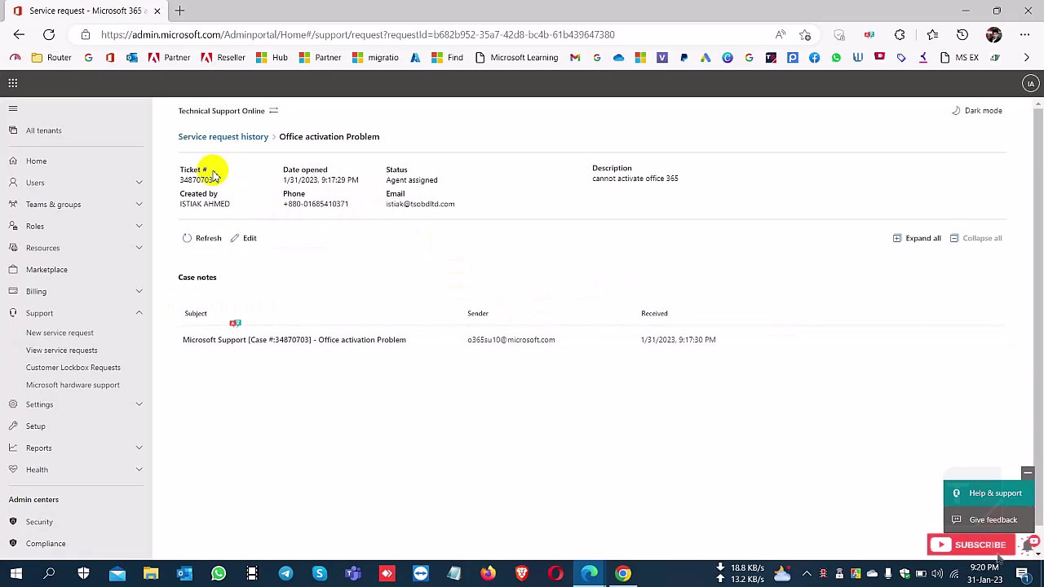
drag(189, 169, 543, 318)
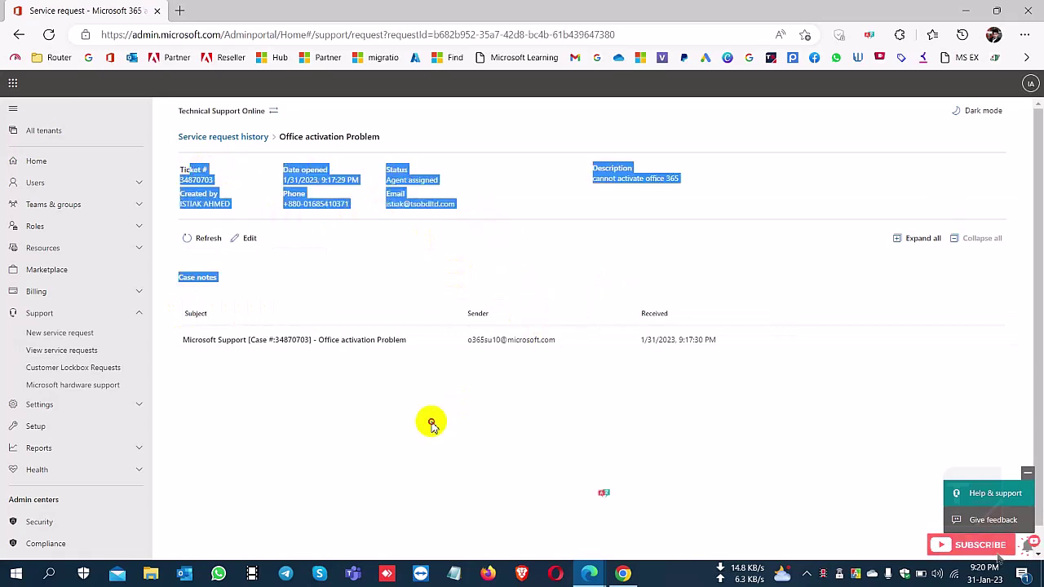
drag(296, 335, 456, 362)
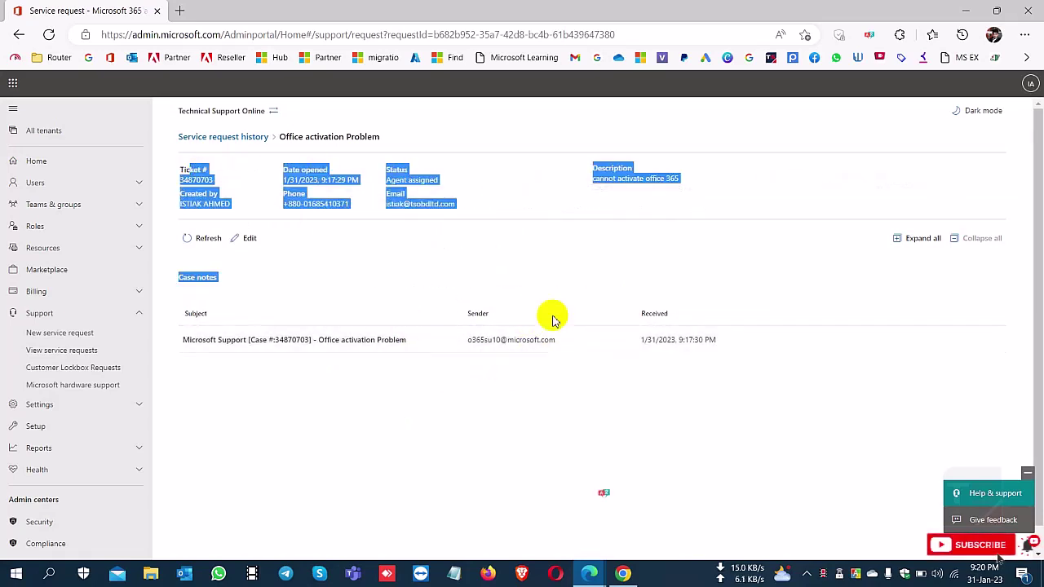
- Check the agent's newest reply in the support chat, then minimize the chat window
mouse_move(589, 573)
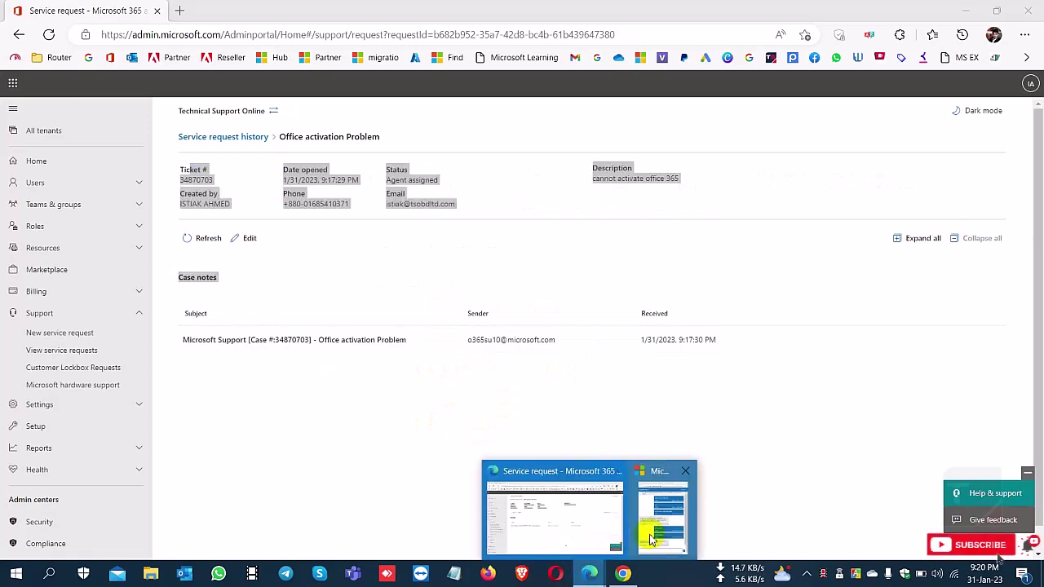
click(657, 522)
drag(352, 471, 459, 485)
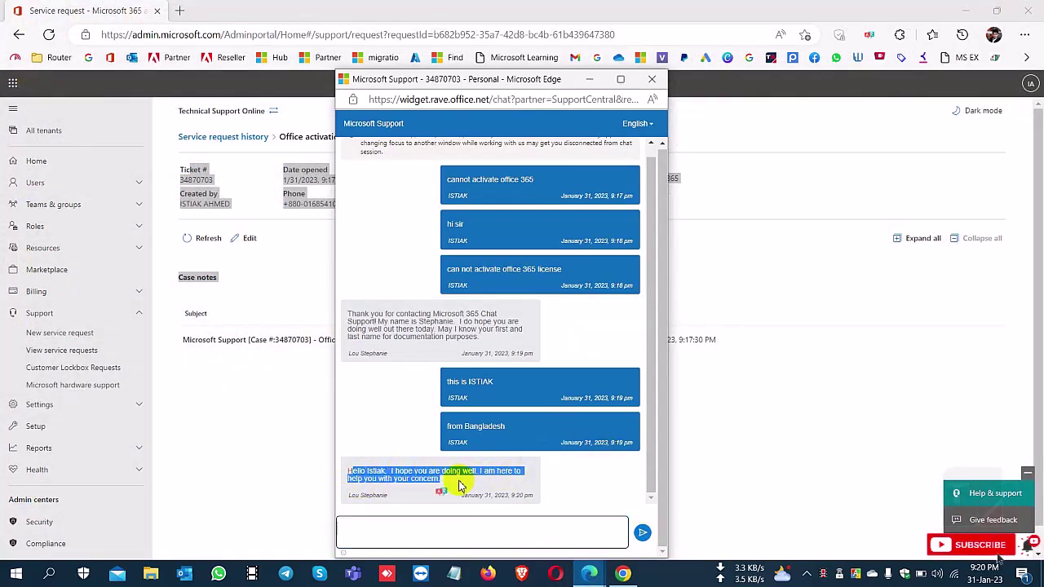
click(401, 486)
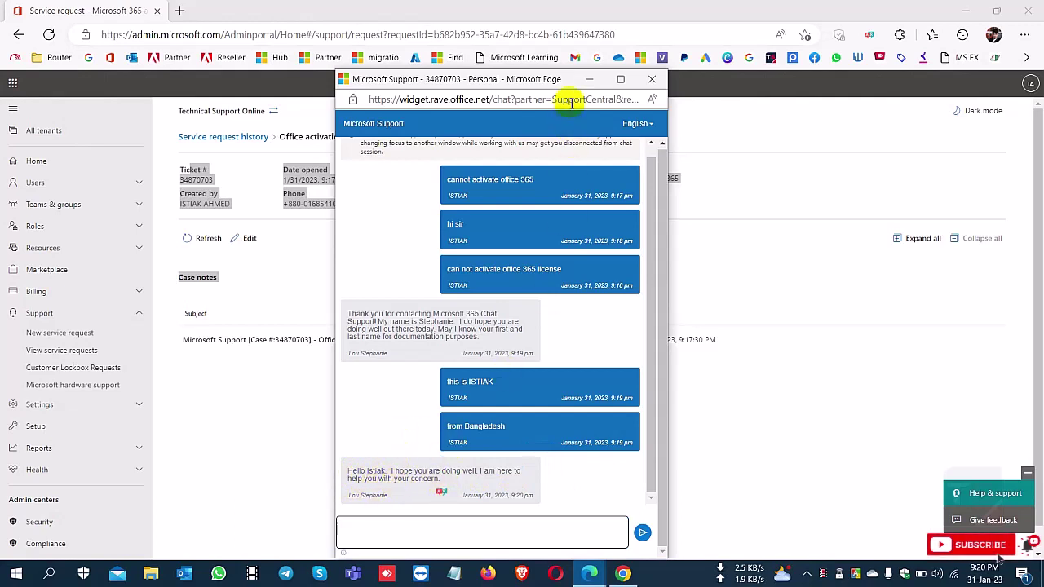
click(589, 79)
click(362, 261)
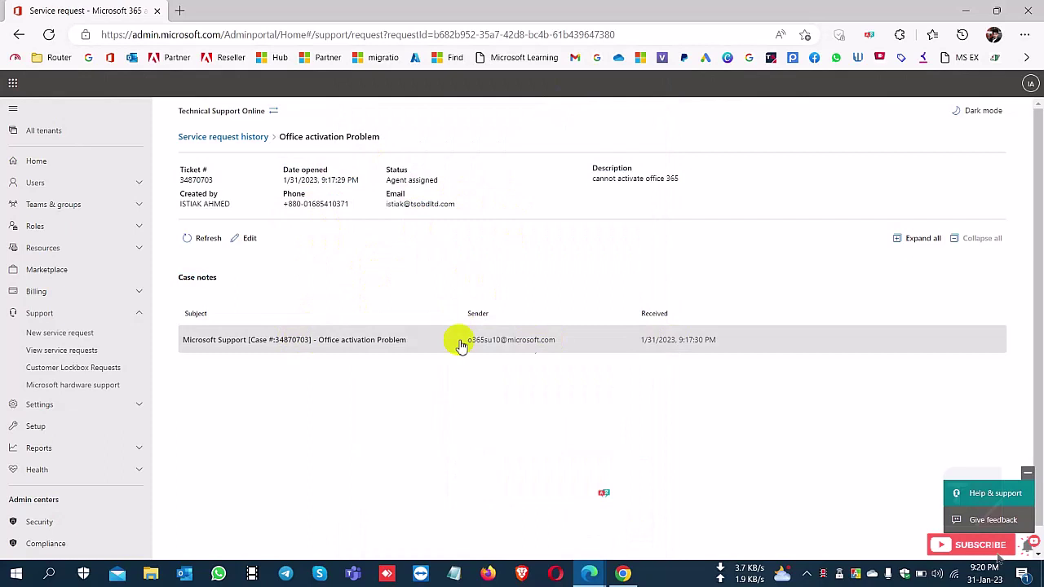
- Expand the case note to read the case-opened confirmation email and its reference details
click(350, 345)
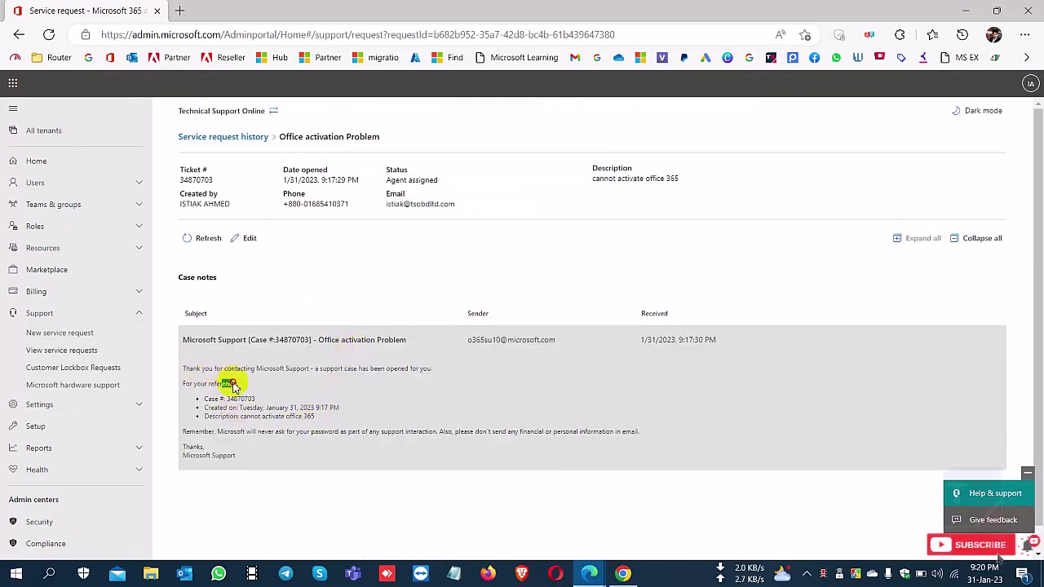
drag(256, 389, 310, 442)
click(315, 454)
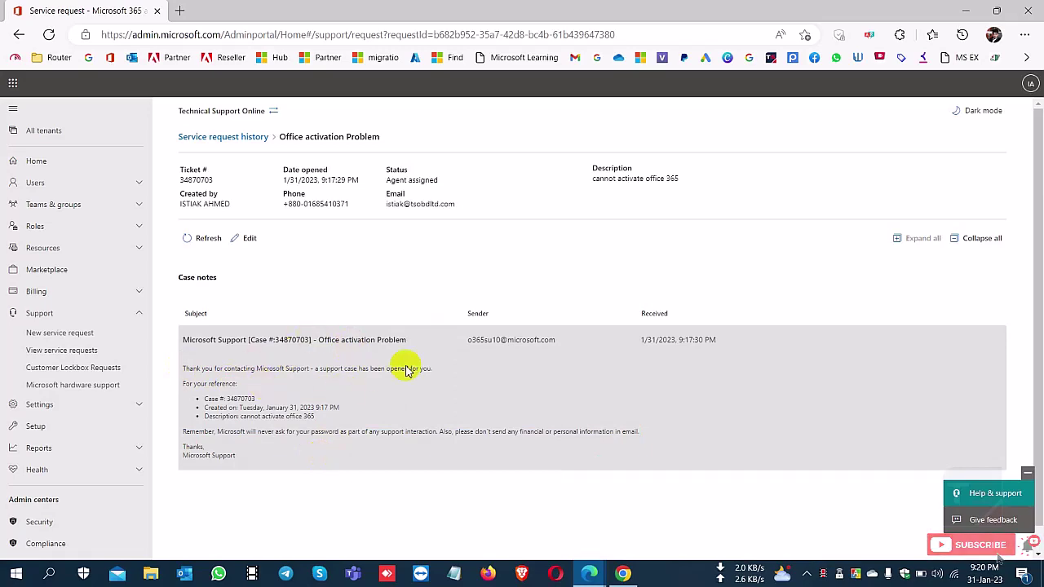
- Review the Edit request panel's contact details, including the confirmed phone number and Notes field
click(250, 239)
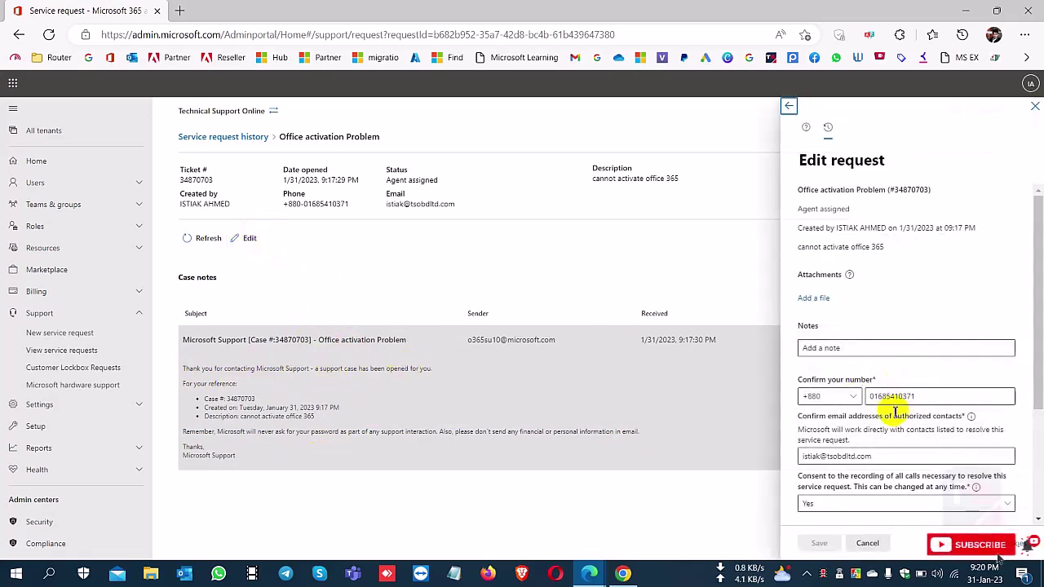
scroll(897, 383, down, 2)
drag(923, 296, 855, 293)
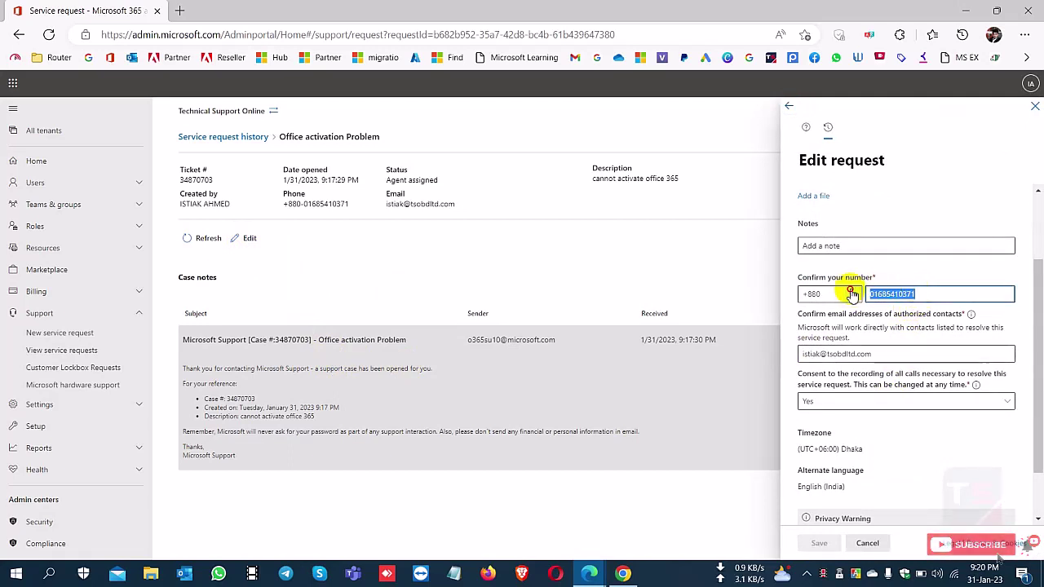
click(856, 247)
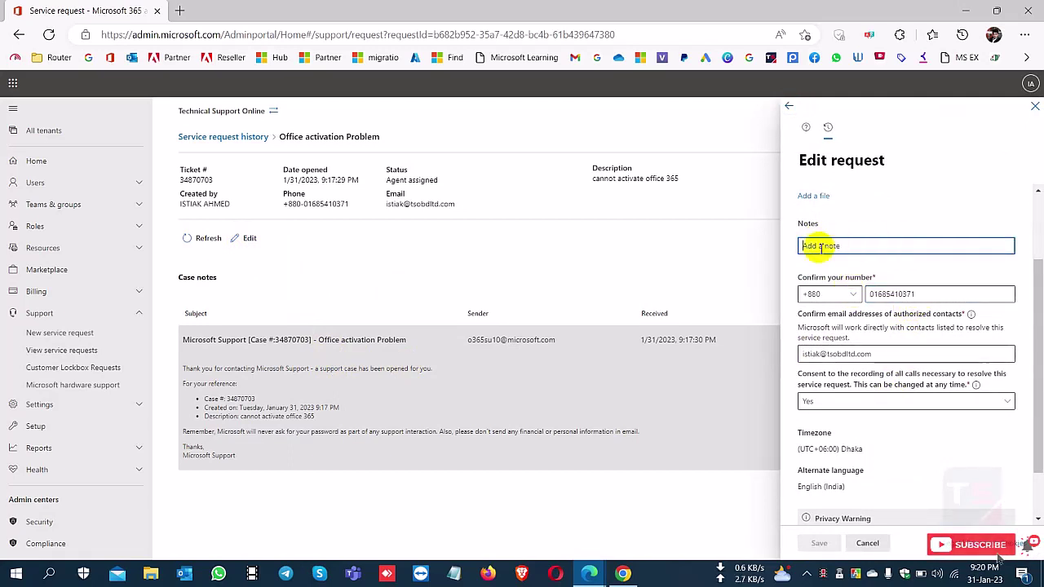
scroll(864, 407, down, 1)
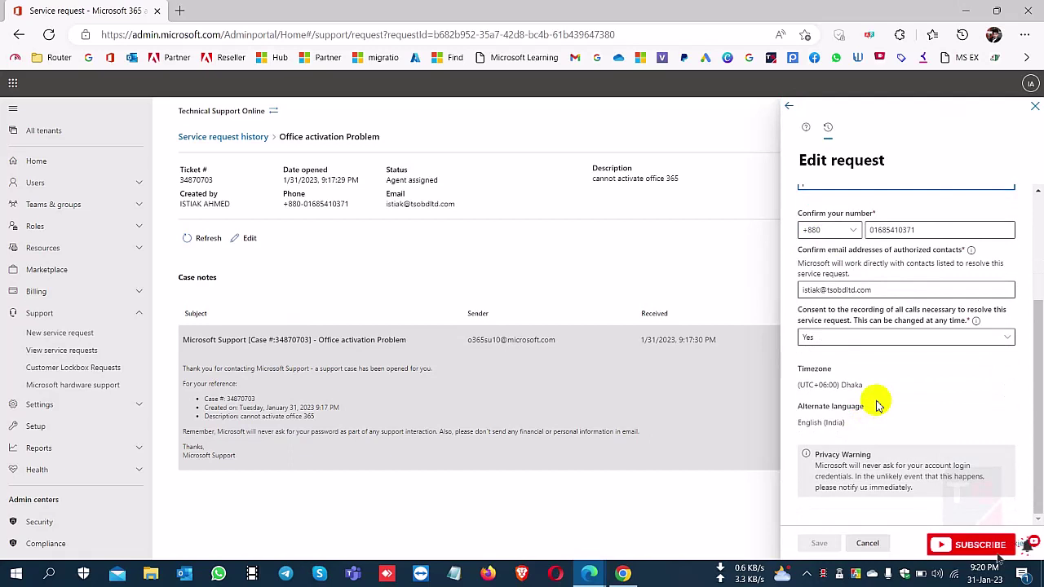
scroll(856, 383, up, 2)
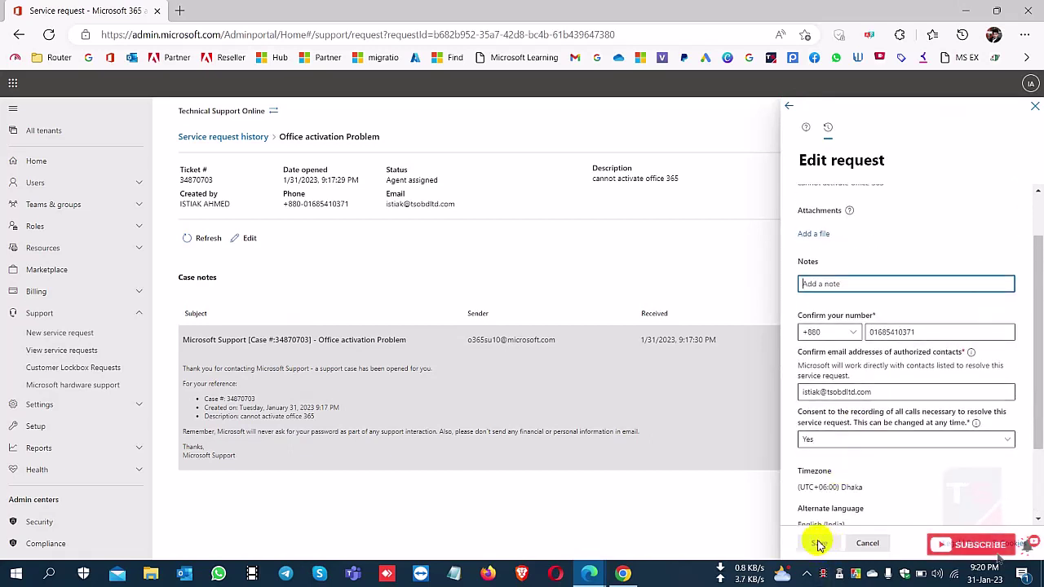
- Close the Edit request panel without saving and bring the Microsoft Support chat back to front
click(1034, 109)
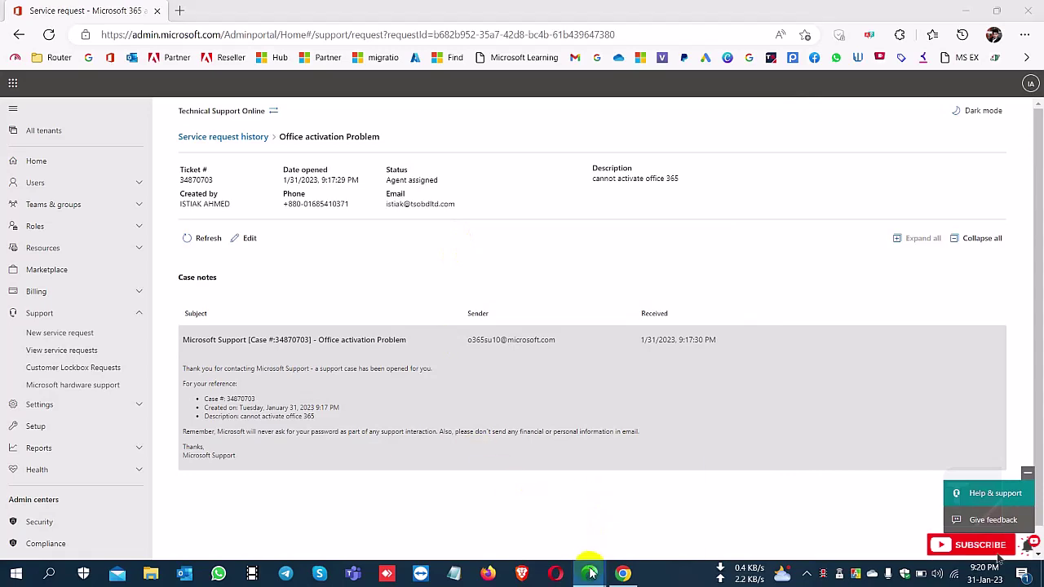
mouse_move(591, 570)
click(657, 515)
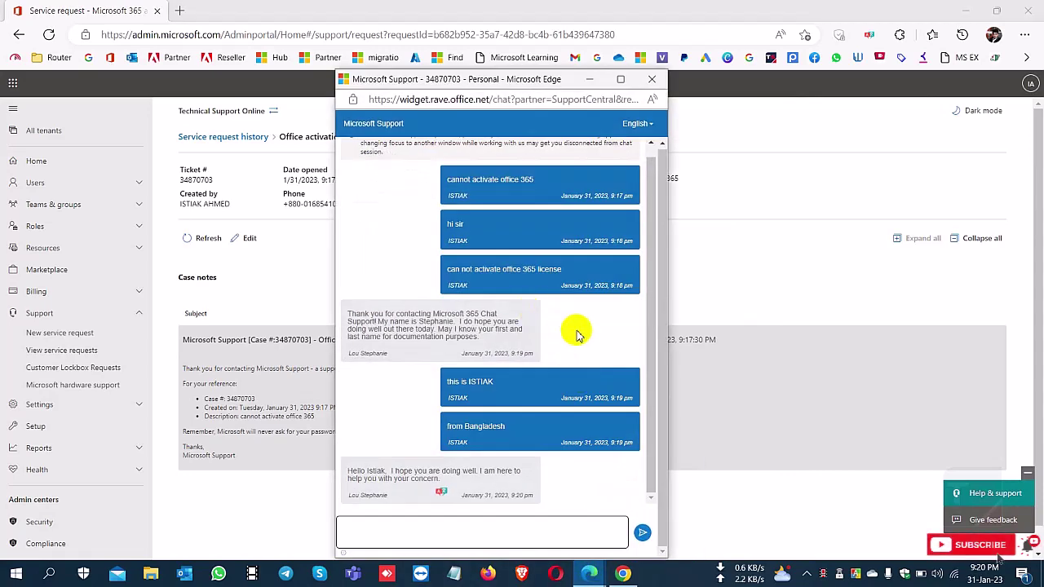